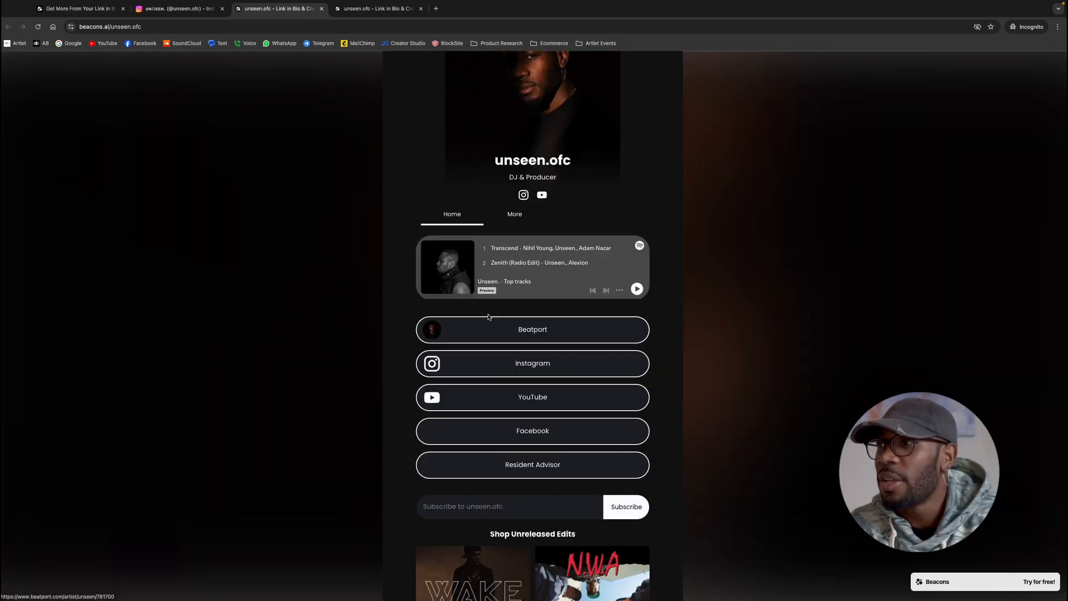
Review the example link-in-bio home page, including its music player, links, email signup, shop and video
{"action": "scroll", "coordinate": [518, 267], "scroll_direction": "down", "scroll_amount": 2}
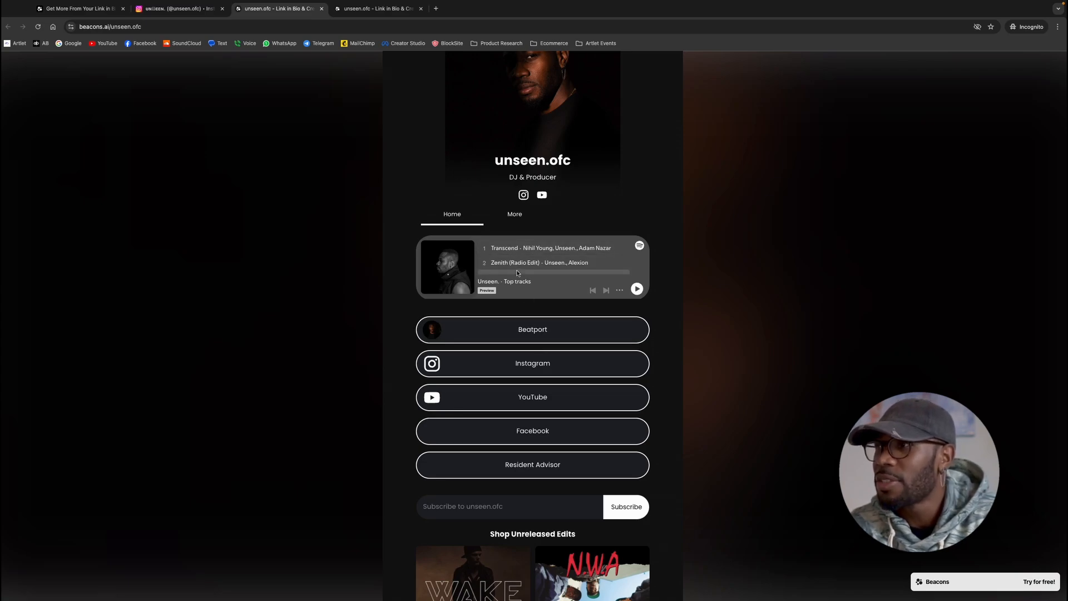
{"action": "scroll", "coordinate": [518, 271], "scroll_direction": "down", "scroll_amount": 2}
{"action": "scroll", "coordinate": [521, 333], "scroll_direction": "down", "scroll_amount": 4}
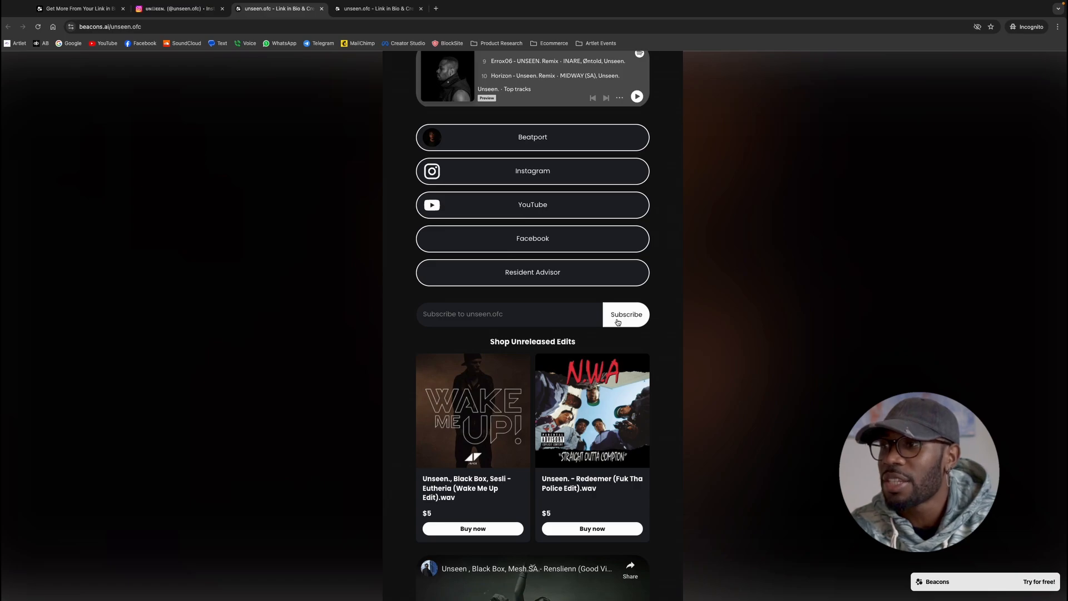
{"action": "scroll", "coordinate": [618, 322], "scroll_direction": "down", "scroll_amount": 2}
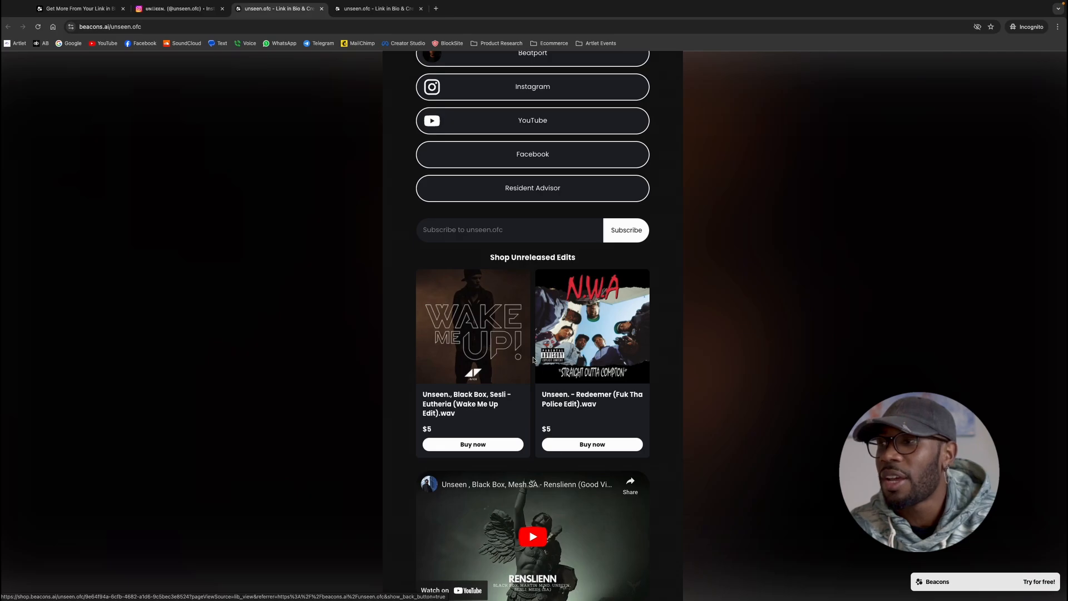
{"action": "scroll", "coordinate": [533, 360], "scroll_direction": "down", "scroll_amount": 3}
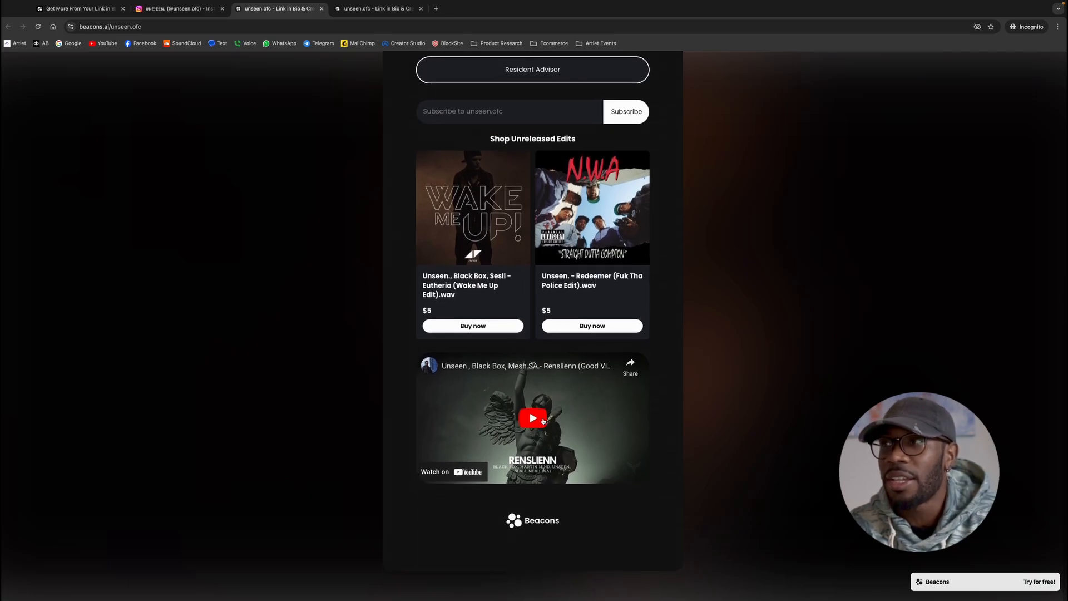
{"action": "scroll", "coordinate": [543, 421], "scroll_direction": "up", "scroll_amount": 10}
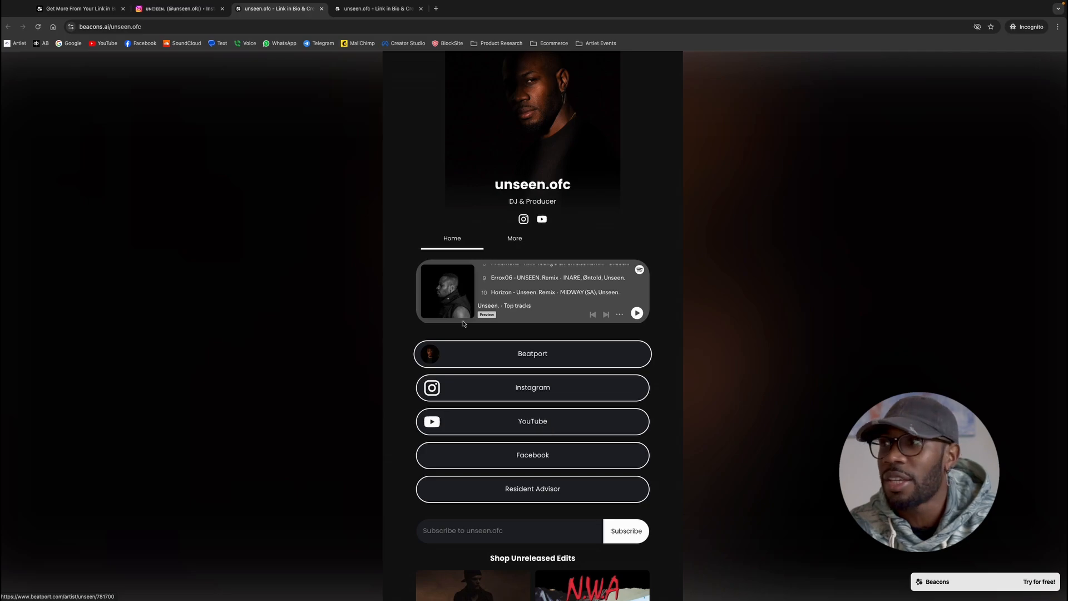
View the example profile's More page and look through its media kit's rates card and Instagram statistics
{"action": "left_click", "coordinate": [517, 244]}
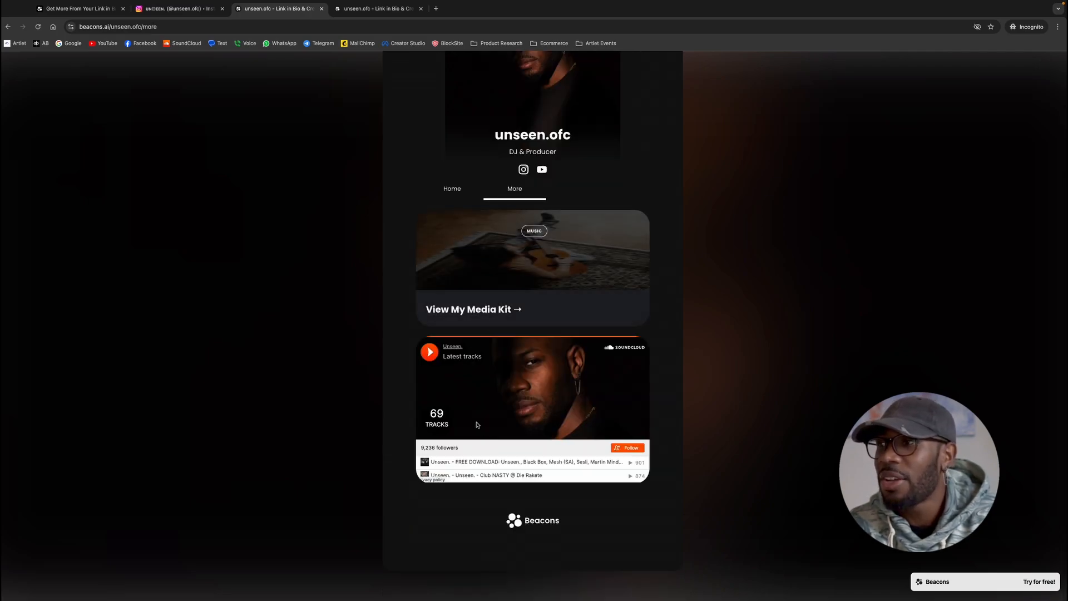
{"action": "left_click", "coordinate": [510, 312]}
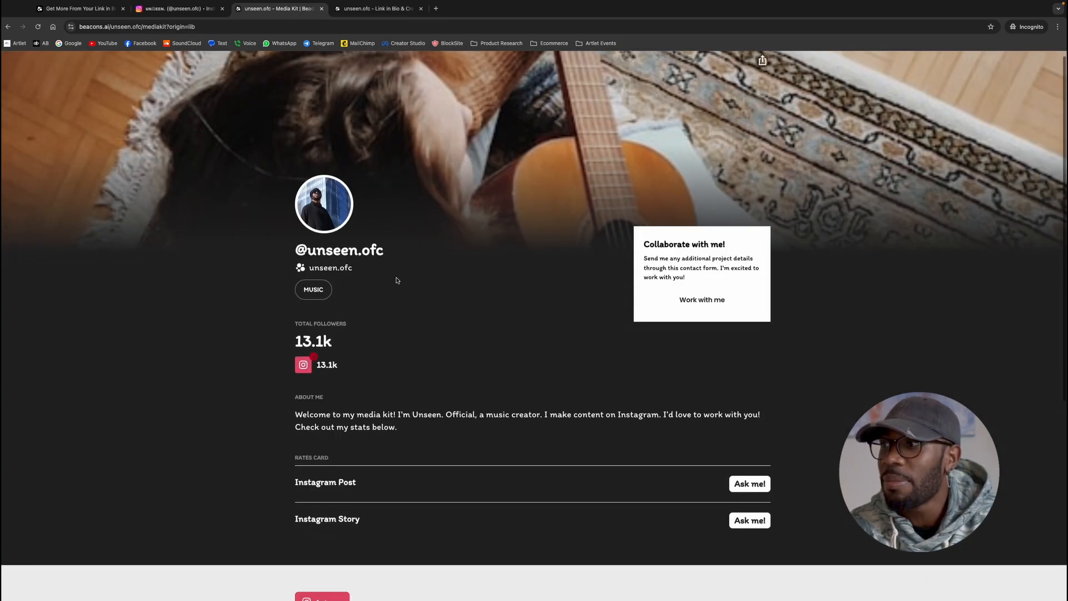
{"action": "scroll", "coordinate": [397, 281], "scroll_direction": "down", "scroll_amount": 2}
{"action": "scroll", "coordinate": [397, 280], "scroll_direction": "down", "scroll_amount": 4}
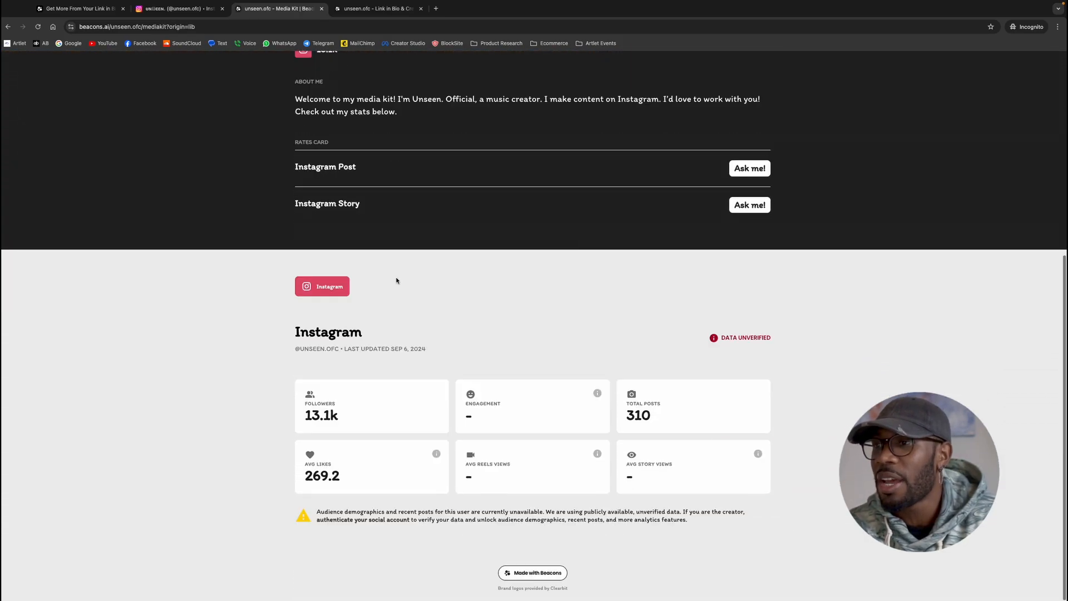
{"action": "scroll", "coordinate": [397, 281], "scroll_direction": "up", "scroll_amount": 6}
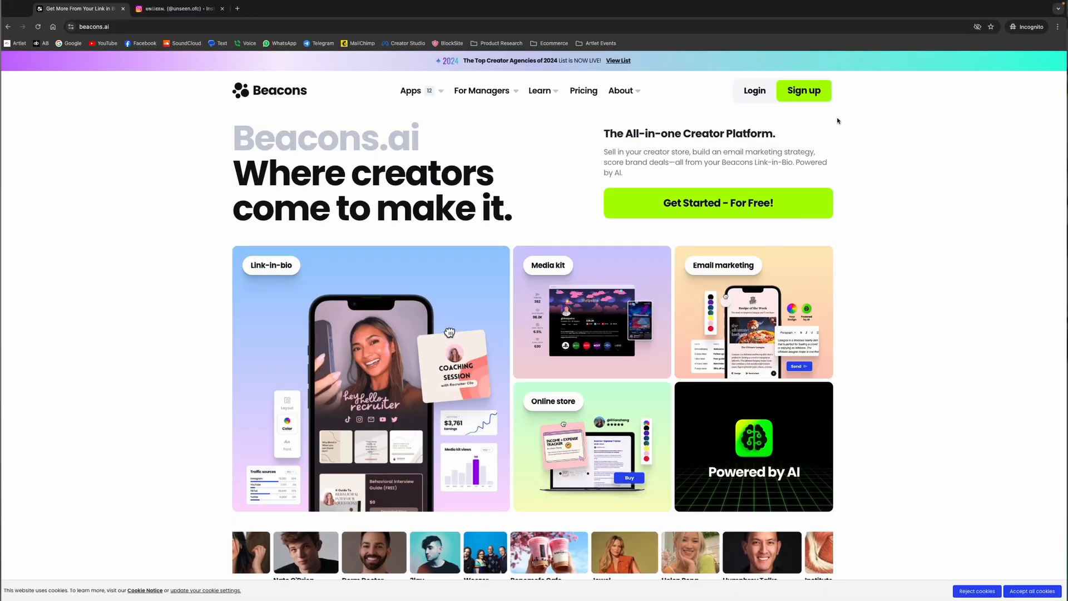
Start signing up for a Beacons account and enter lelantusrecords as the link-in-bio username
{"action": "left_click", "coordinate": [800, 99]}
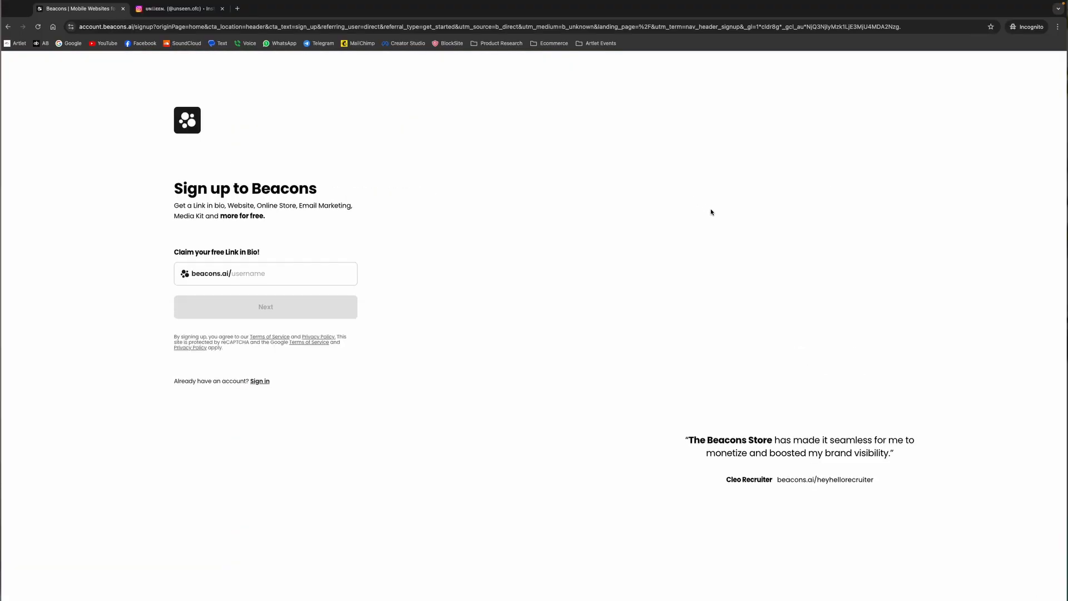
{"action": "left_click", "coordinate": [293, 274]}
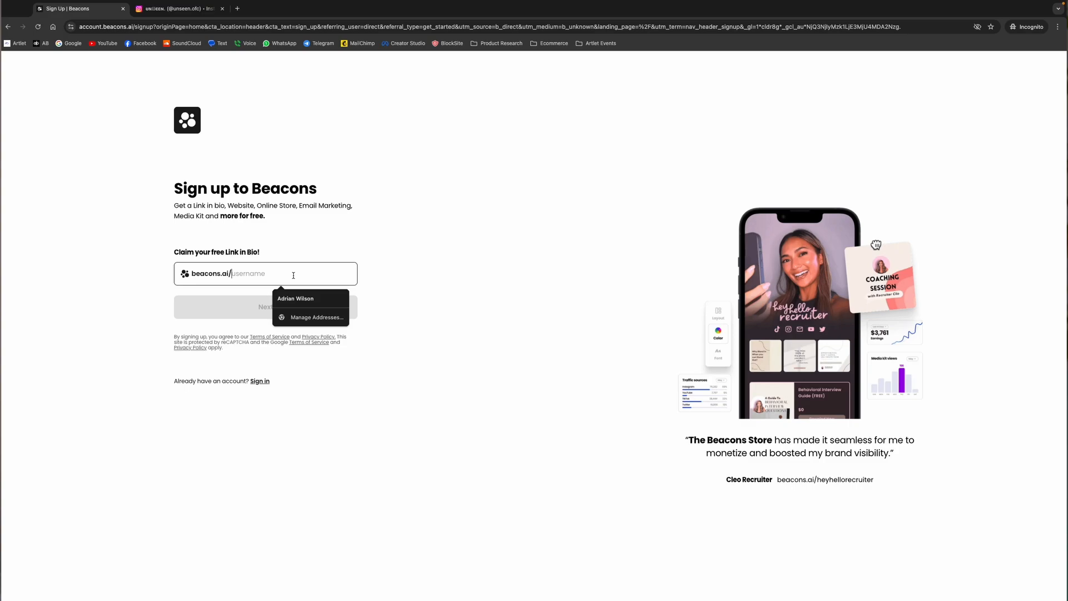
{"action": "type", "text": "l"}
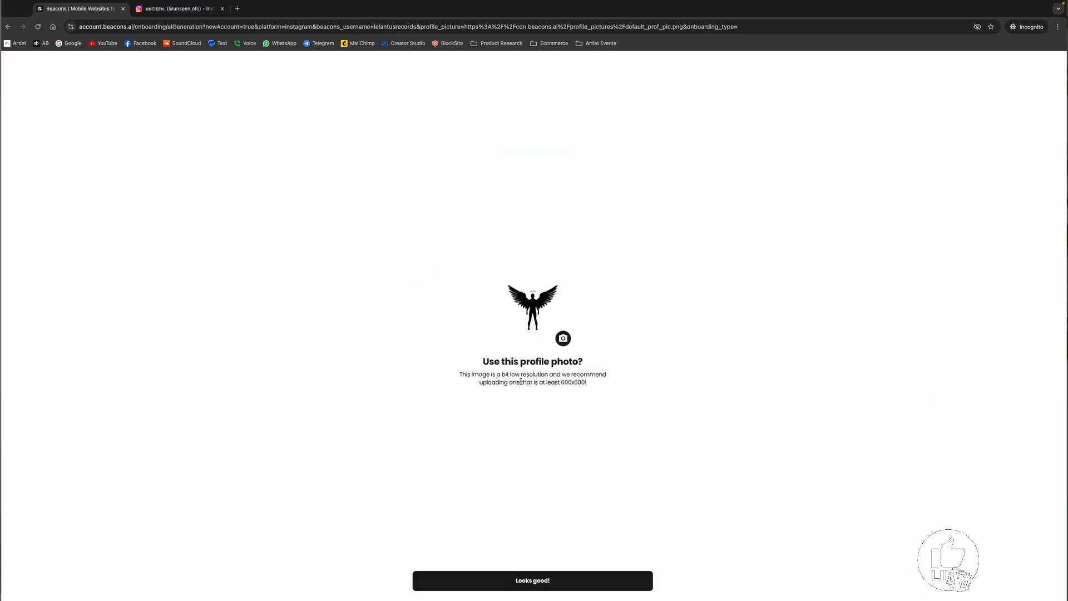
Accept the suggested profile photo, content categories and short bio "Exploring dimensions through electronic beats"
{"action": "left_click", "coordinate": [581, 580]}
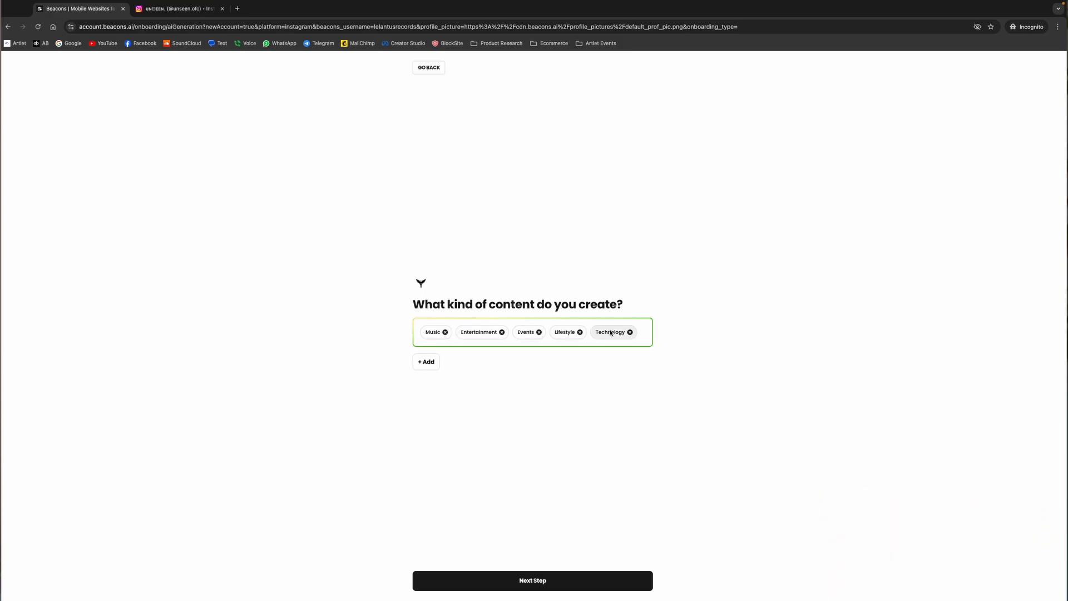
{"action": "left_click", "coordinate": [532, 578]}
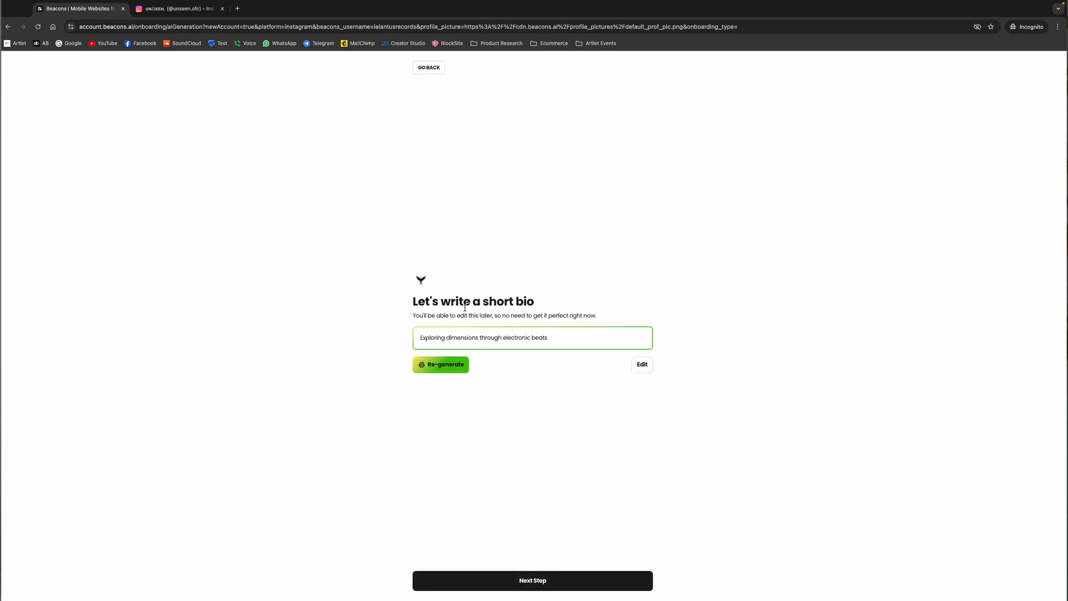
{"action": "left_click", "coordinate": [520, 579]}
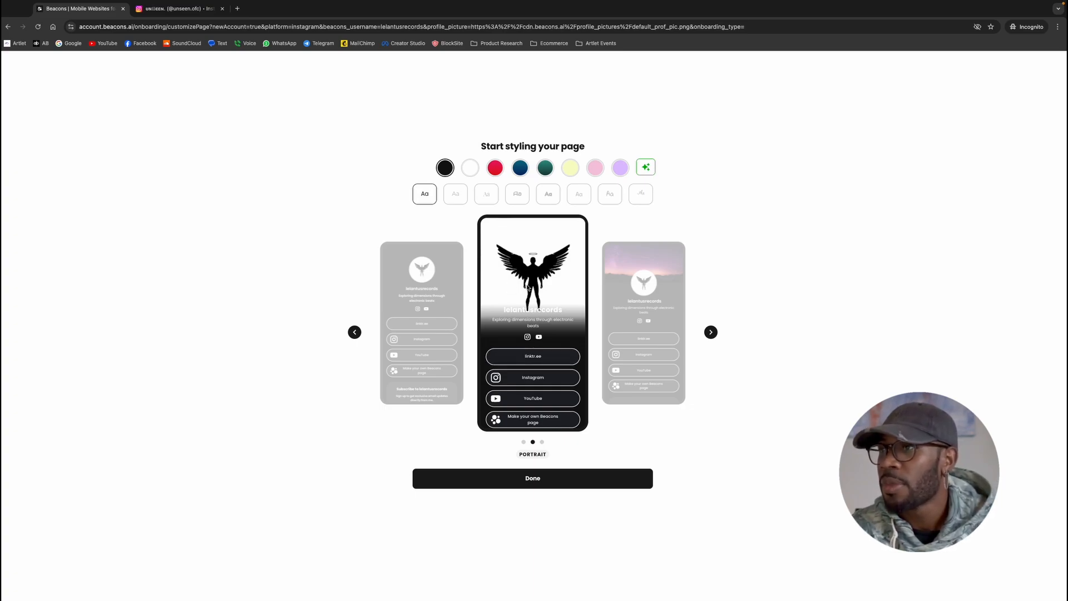
Compare the Classic and Banner page layouts and return to the Portrait layout
{"action": "left_click", "coordinate": [354, 332]}
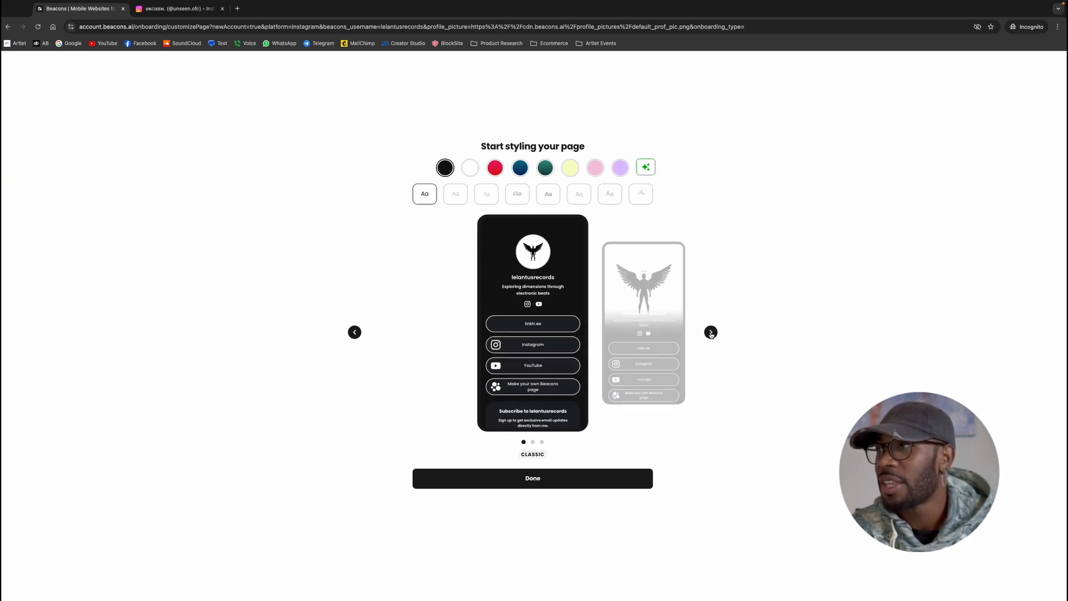
{"action": "left_click", "coordinate": [711, 333]}
{"action": "left_click", "coordinate": [711, 333]}
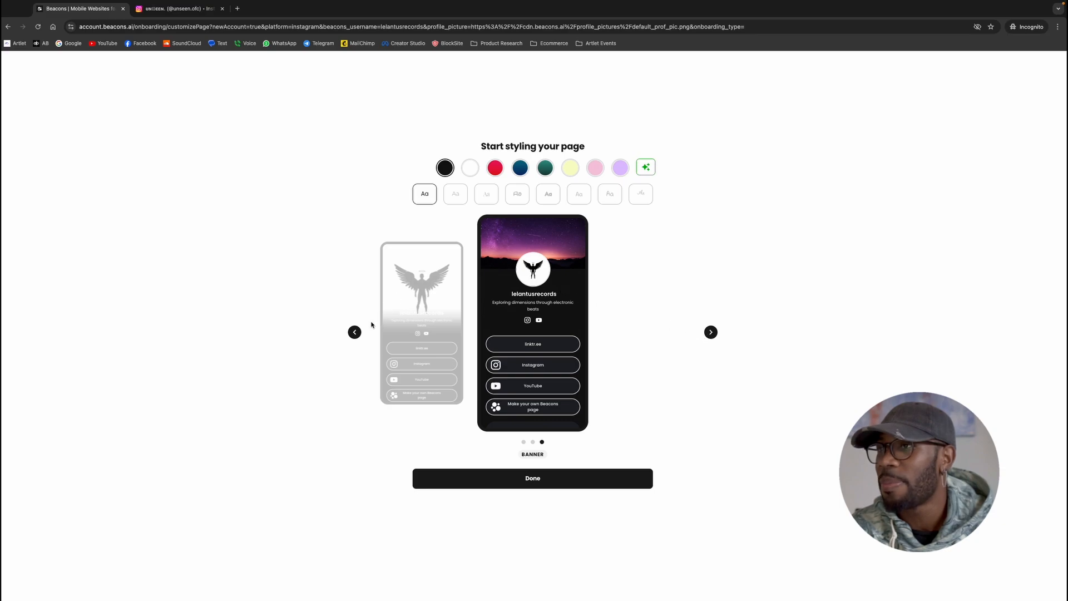
{"action": "left_click", "coordinate": [355, 332]}
{"action": "left_click", "coordinate": [354, 333]}
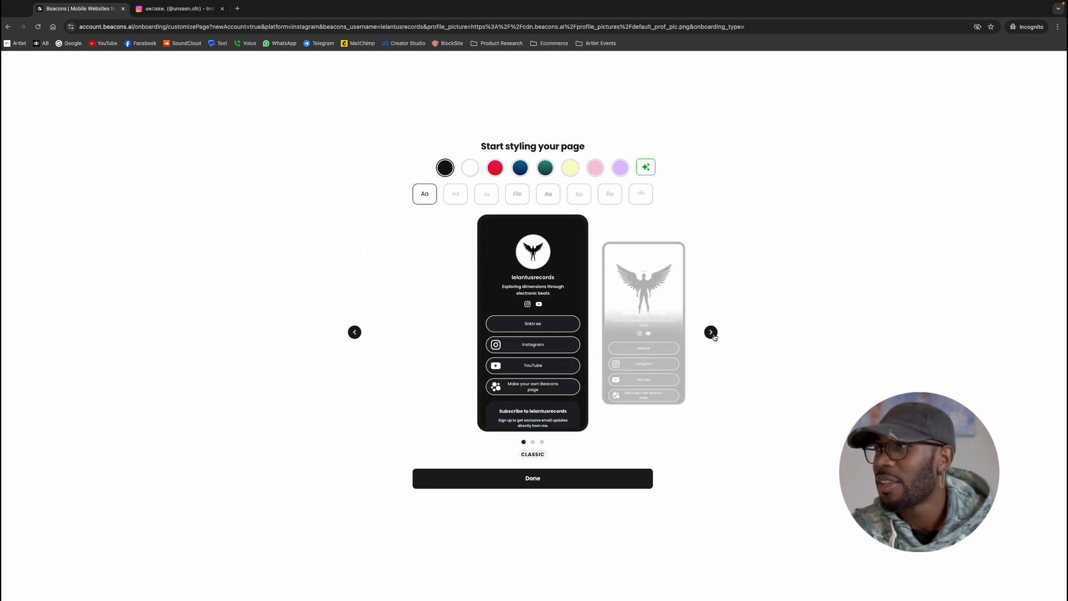
{"action": "left_click", "coordinate": [712, 333]}
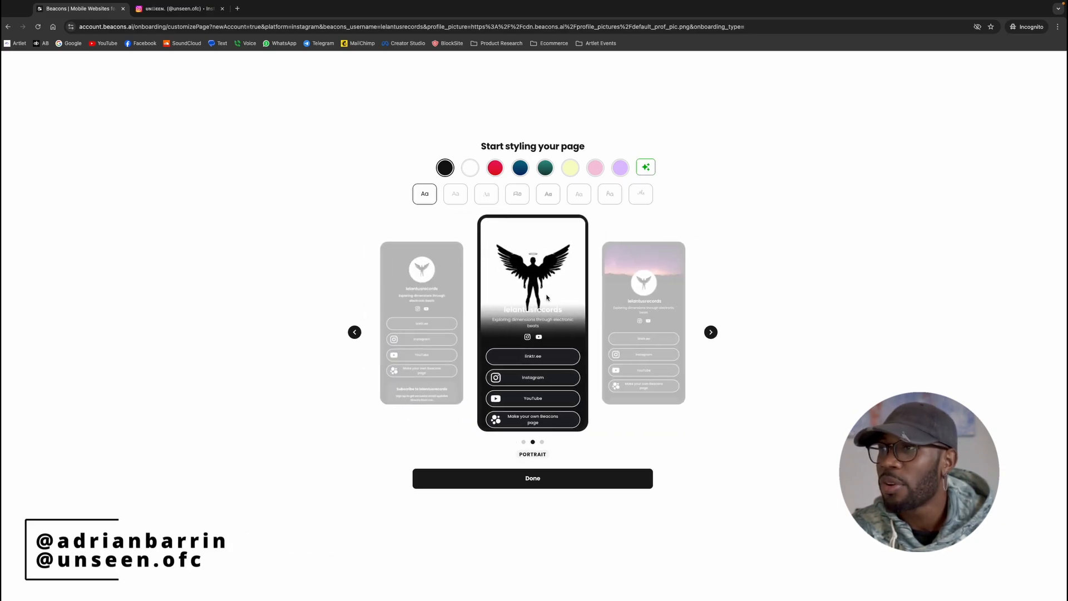
Try the red, Ocean and green colour themes and another font, returning to the black theme with the first font
{"action": "left_click", "coordinate": [497, 172]}
{"action": "left_click", "coordinate": [526, 170]}
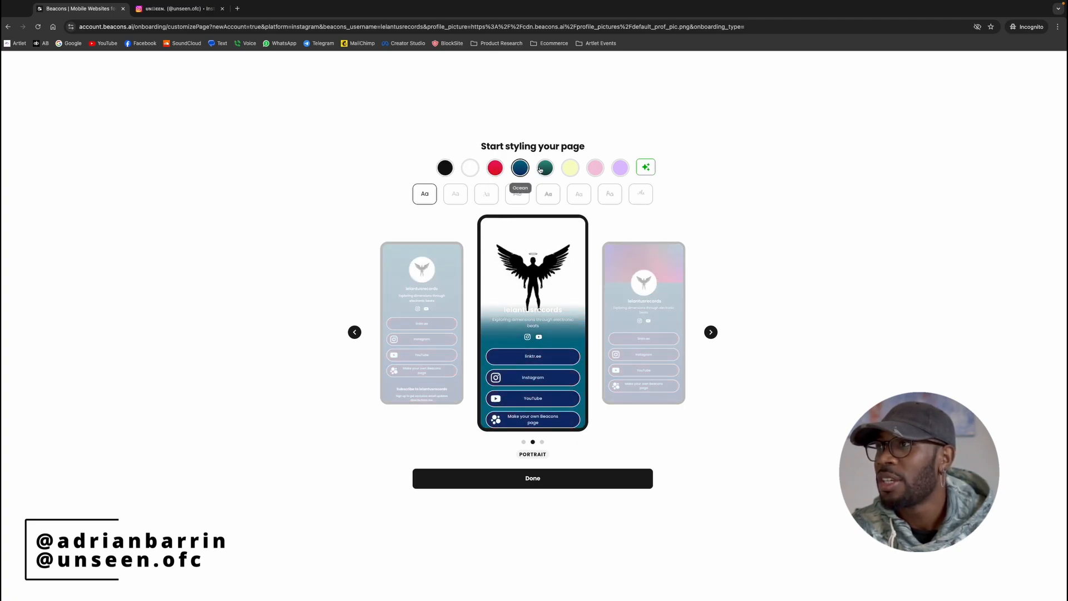
{"action": "left_click", "coordinate": [545, 169]}
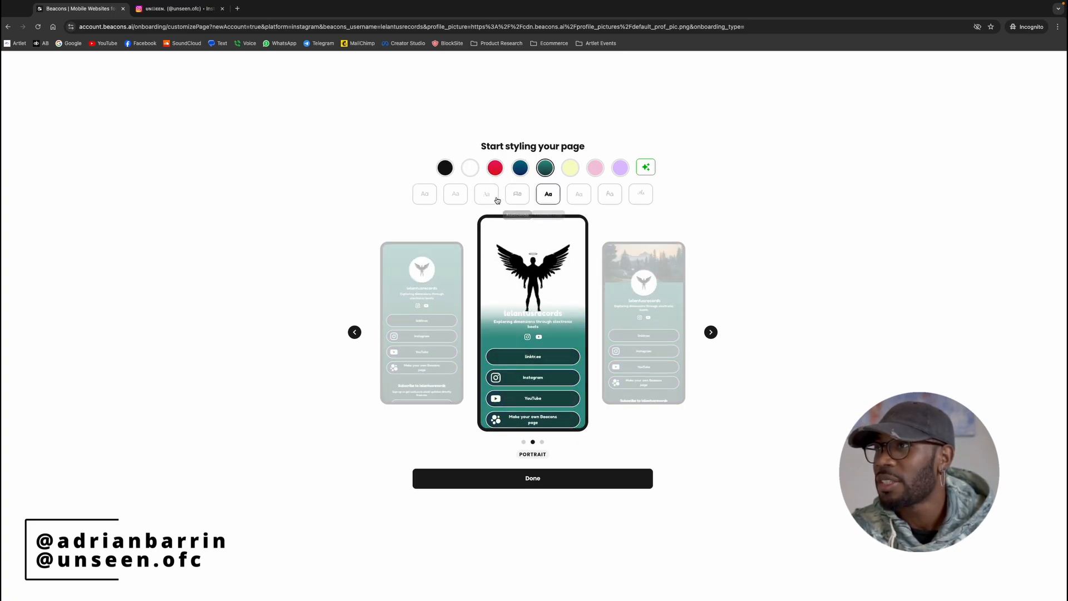
{"action": "left_click", "coordinate": [488, 200]}
{"action": "left_click", "coordinate": [428, 200]}
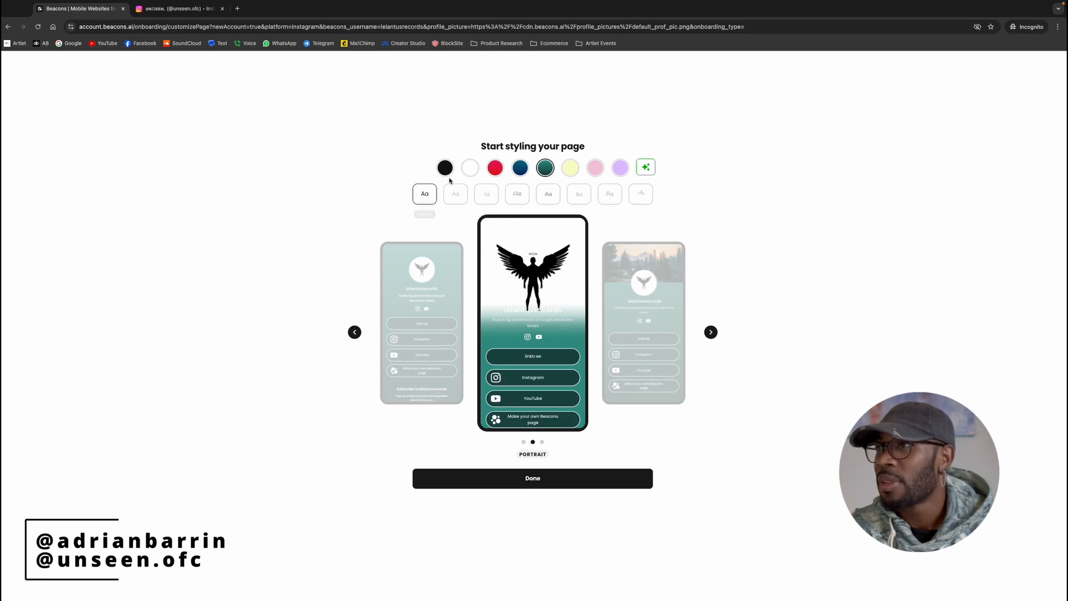
{"action": "left_click", "coordinate": [446, 169]}
Finish styling the page and skip the free custom domain offer
{"action": "scroll", "coordinate": [524, 318], "scroll_direction": "down", "scroll_amount": 2}
{"action": "scroll", "coordinate": [537, 382], "scroll_direction": "down", "scroll_amount": 3}
{"action": "left_click", "coordinate": [538, 478]}
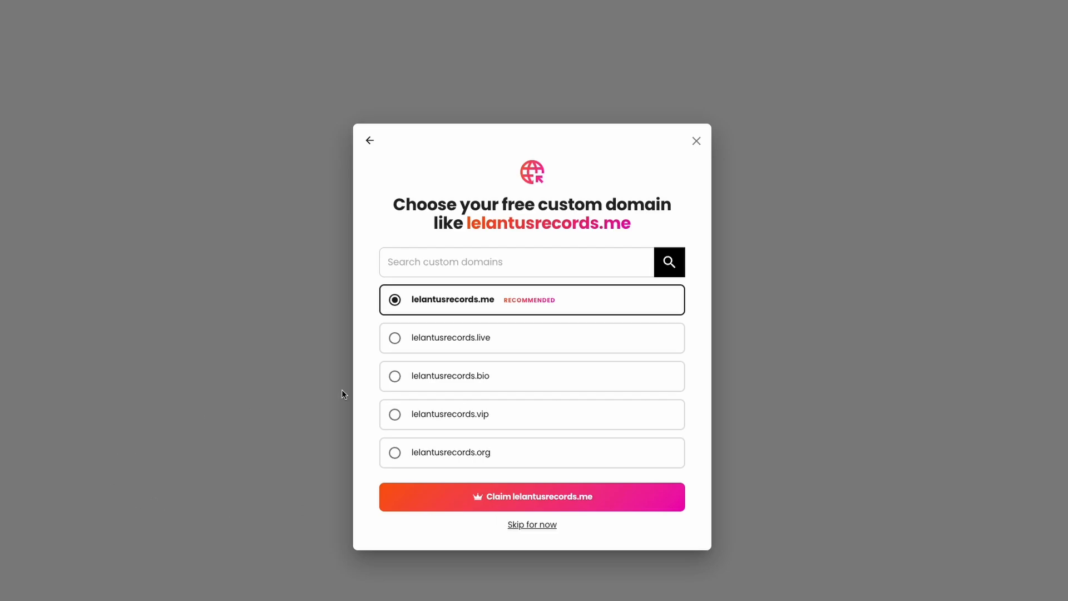
{"action": "left_click", "coordinate": [526, 525]}
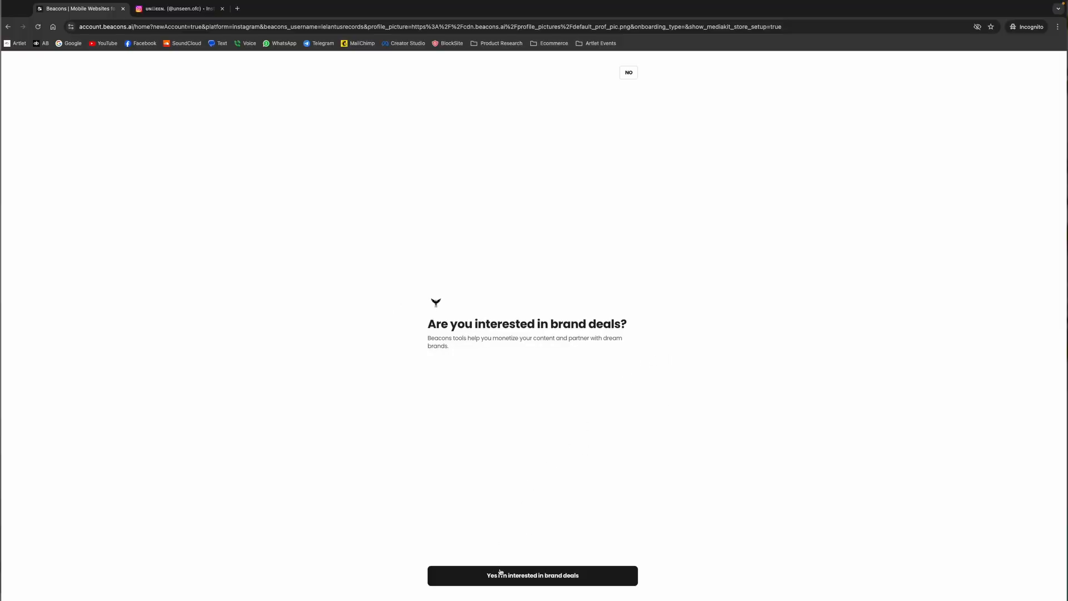
Opt in to brand deals with the generated media kit and activate the Beacons Store
{"action": "left_click", "coordinate": [545, 581]}
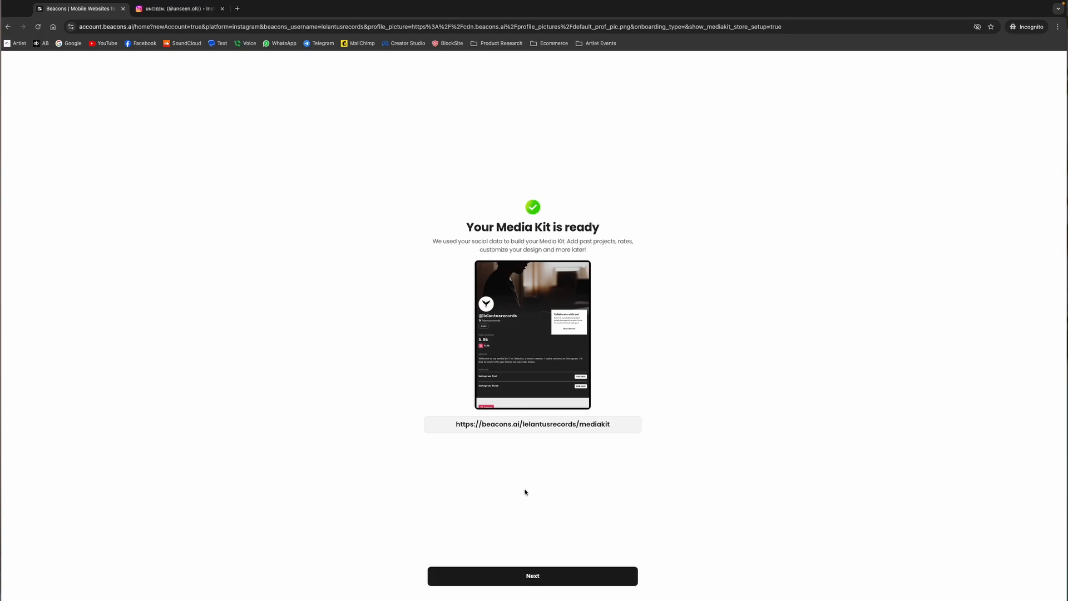
{"action": "left_click", "coordinate": [533, 576]}
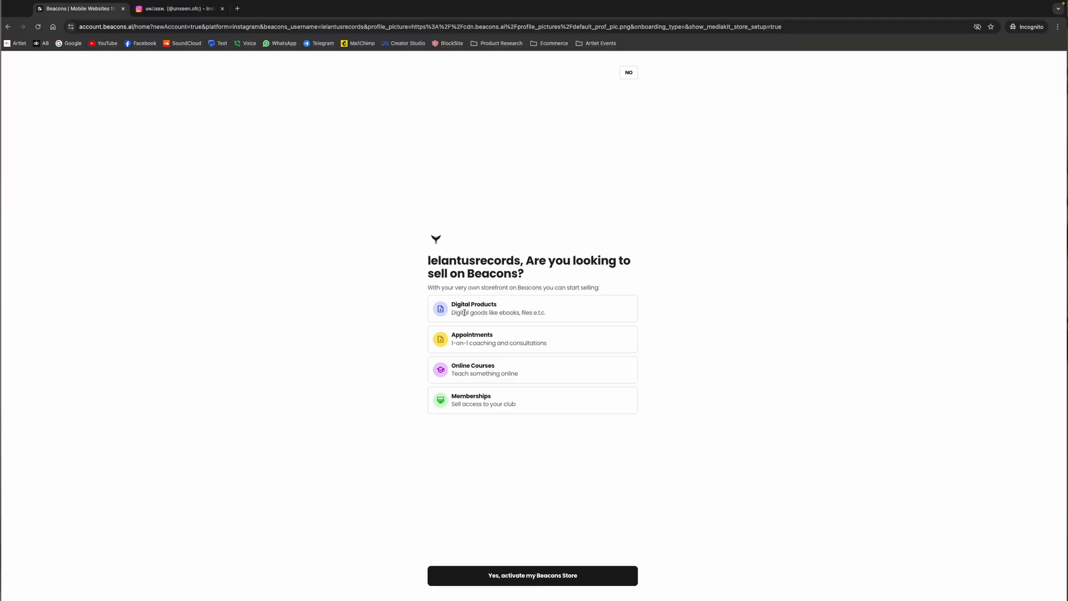
{"action": "left_click", "coordinate": [535, 575]}
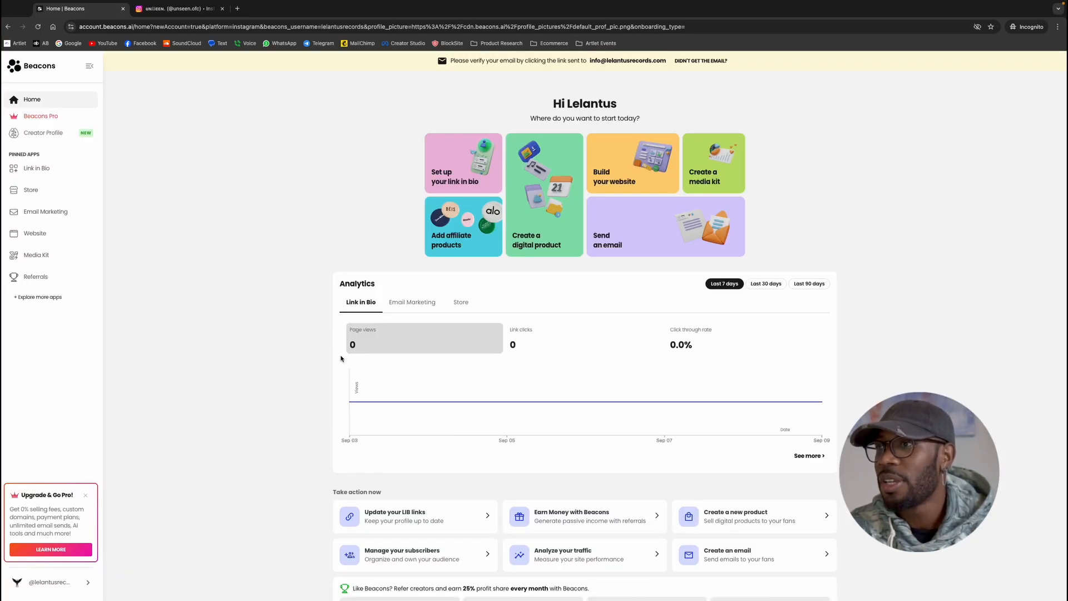
Open the Links block of the link-in-bio home page for editing and review its links
{"action": "scroll", "coordinate": [340, 354], "scroll_direction": "down", "scroll_amount": 4}
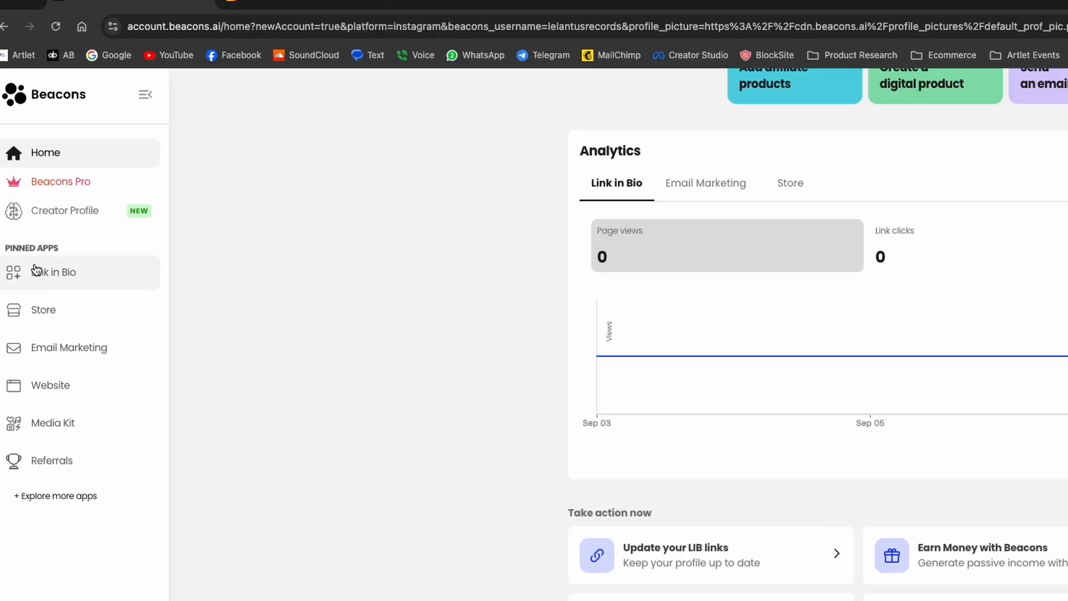
{"action": "left_click", "coordinate": [58, 280]}
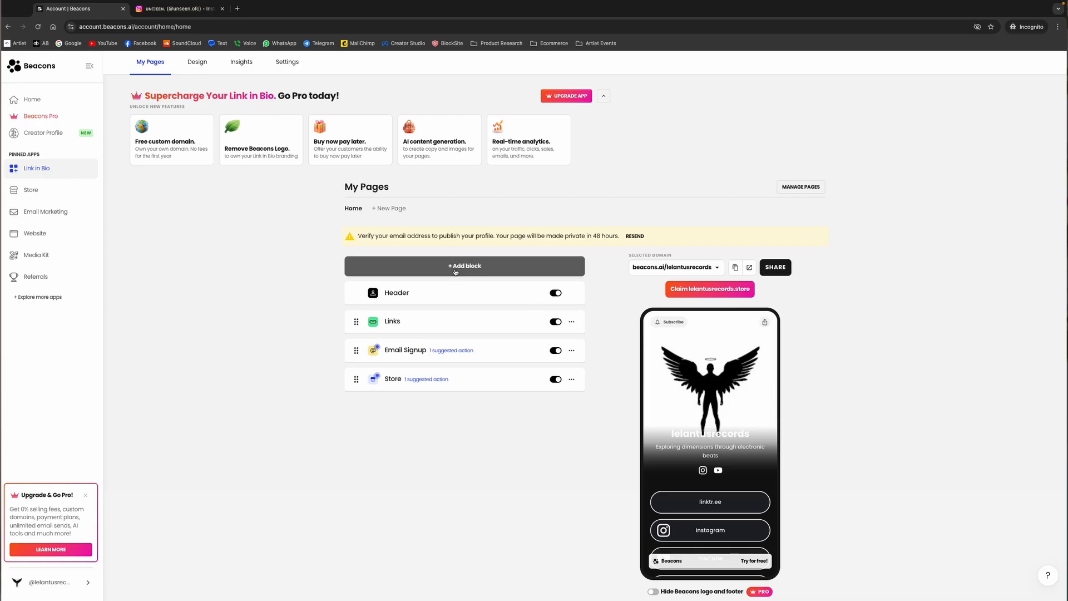
{"action": "scroll", "coordinate": [455, 272], "scroll_direction": "down", "scroll_amount": 1}
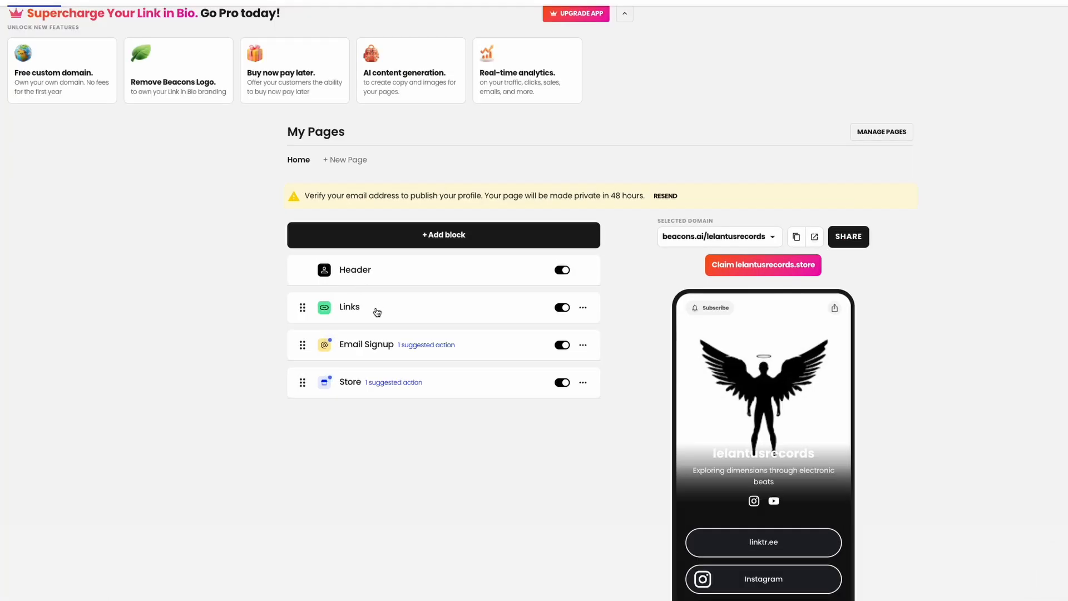
{"action": "left_click", "coordinate": [377, 312]}
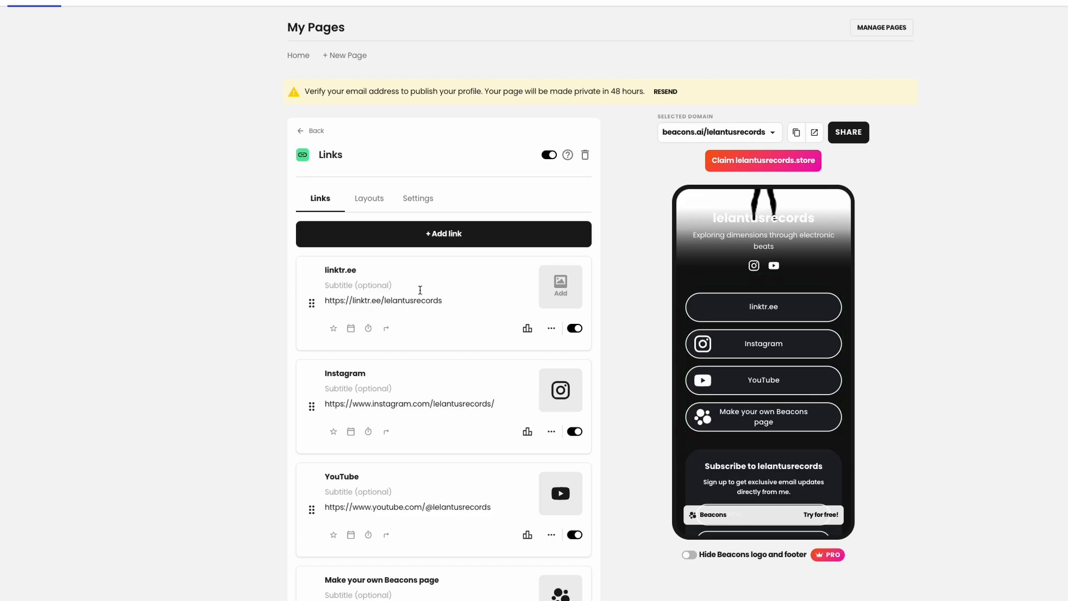
{"action": "scroll", "coordinate": [420, 287], "scroll_direction": "down", "scroll_amount": 1}
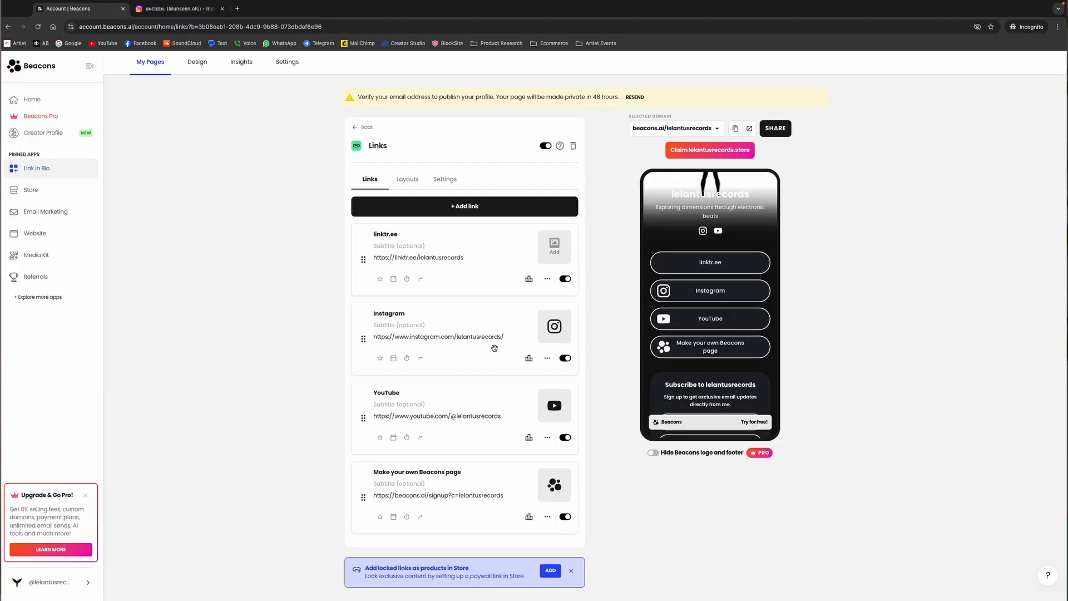
Preview the Carousel and Image Grid layouts for the Links block and set its layout to Card
{"action": "left_click", "coordinate": [405, 185]}
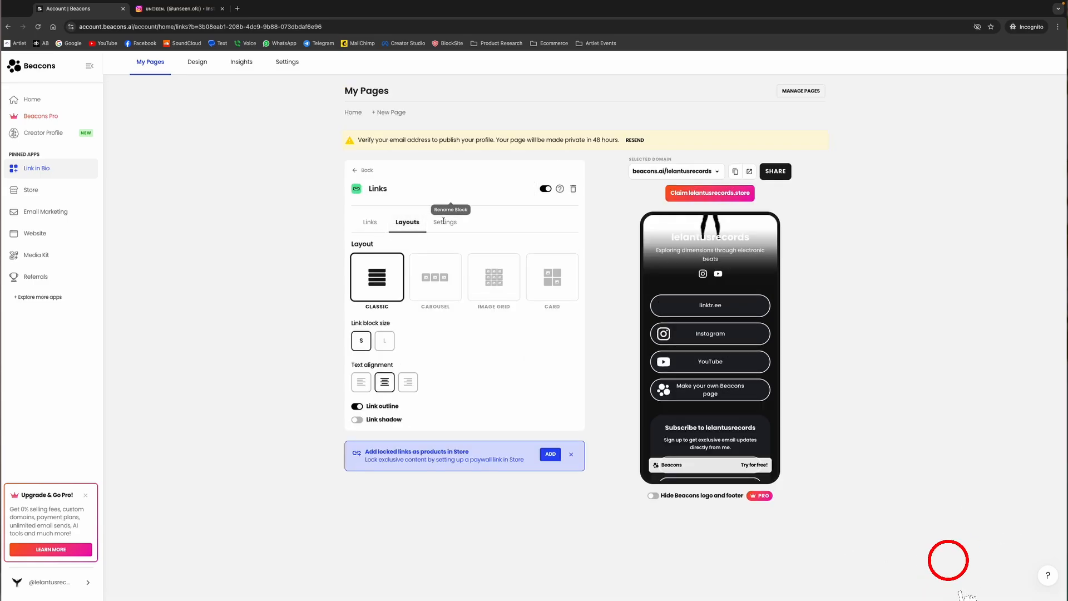
{"action": "left_click", "coordinate": [430, 291]}
{"action": "left_click", "coordinate": [488, 286]}
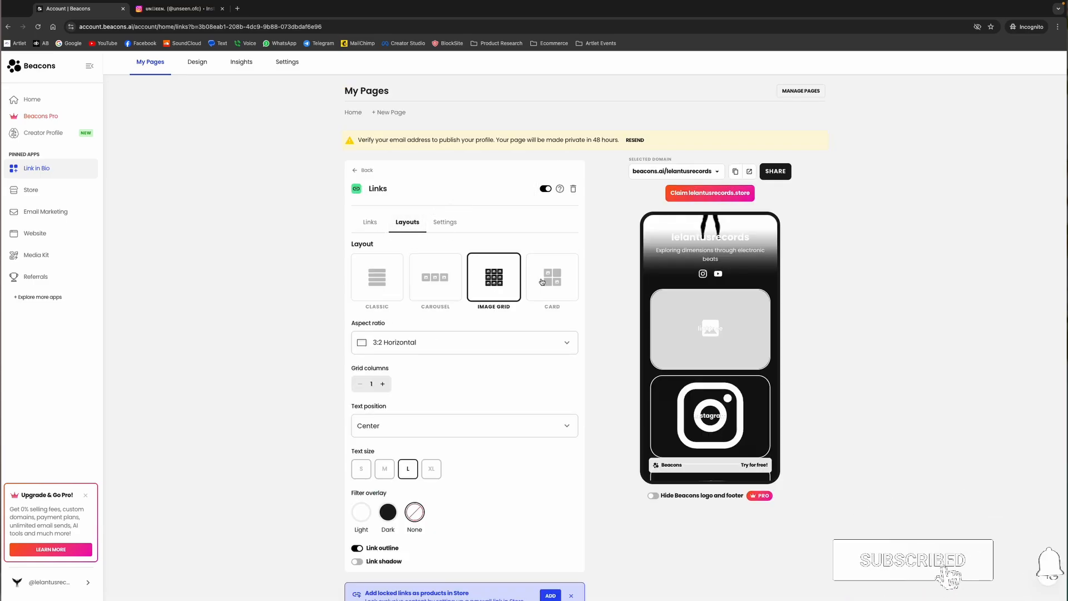
{"action": "left_click", "coordinate": [558, 288]}
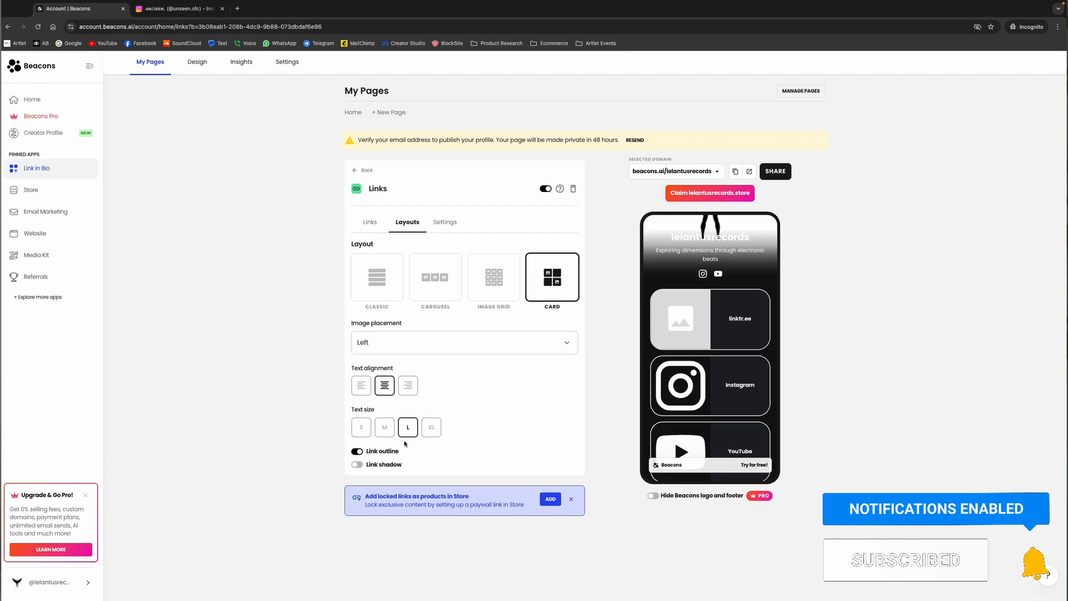
Preview the Collapsed visibility for the Links block, restore it to Exposed, and return to the page's block list
{"action": "left_click", "coordinate": [449, 224]}
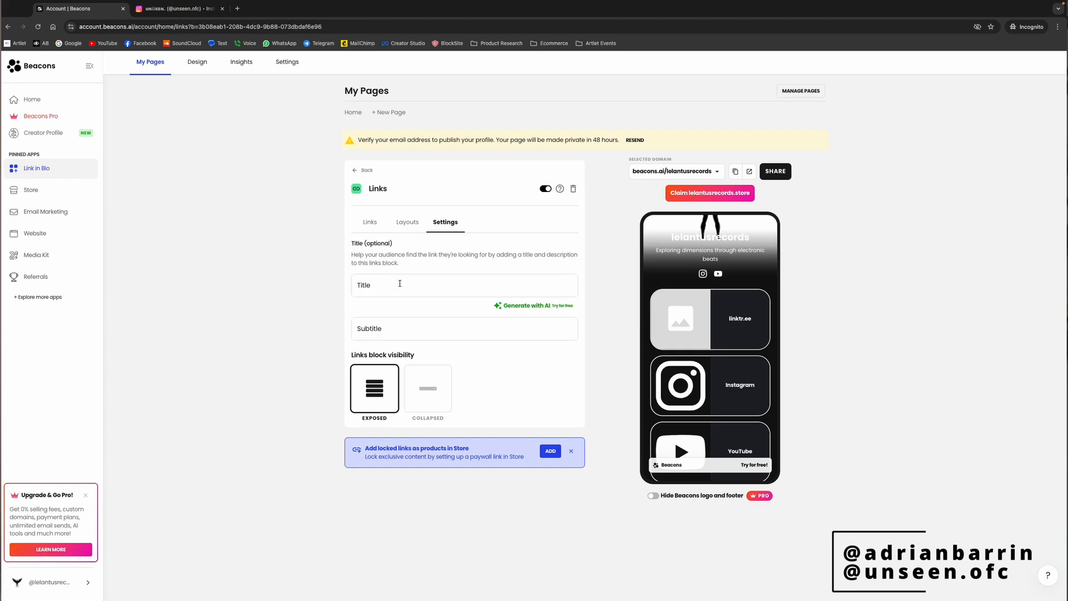
{"action": "left_click", "coordinate": [426, 396]}
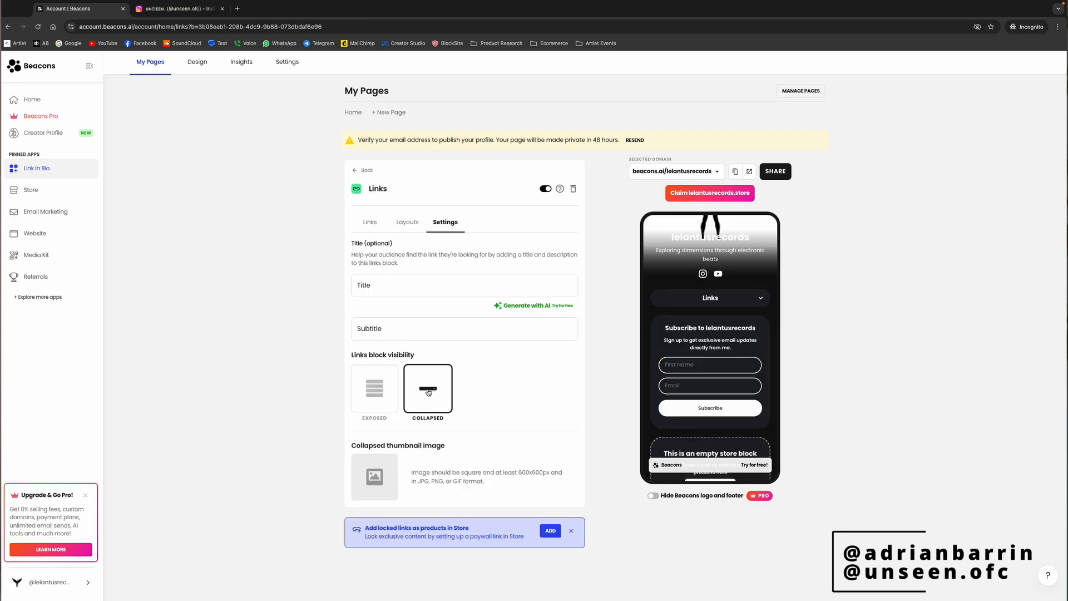
{"action": "left_click", "coordinate": [373, 389]}
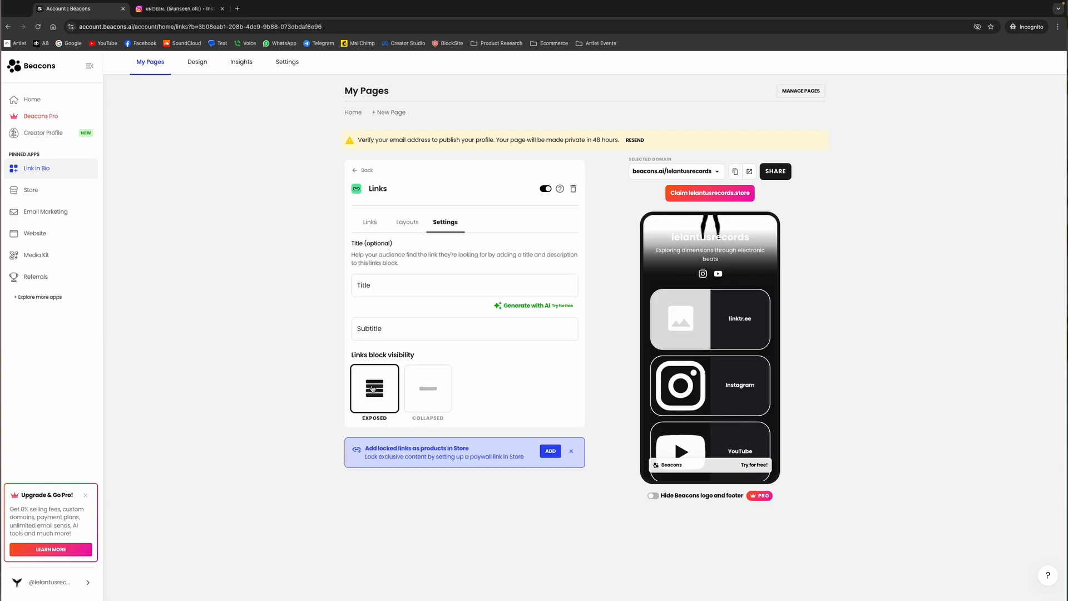
{"action": "left_click", "coordinate": [417, 390]}
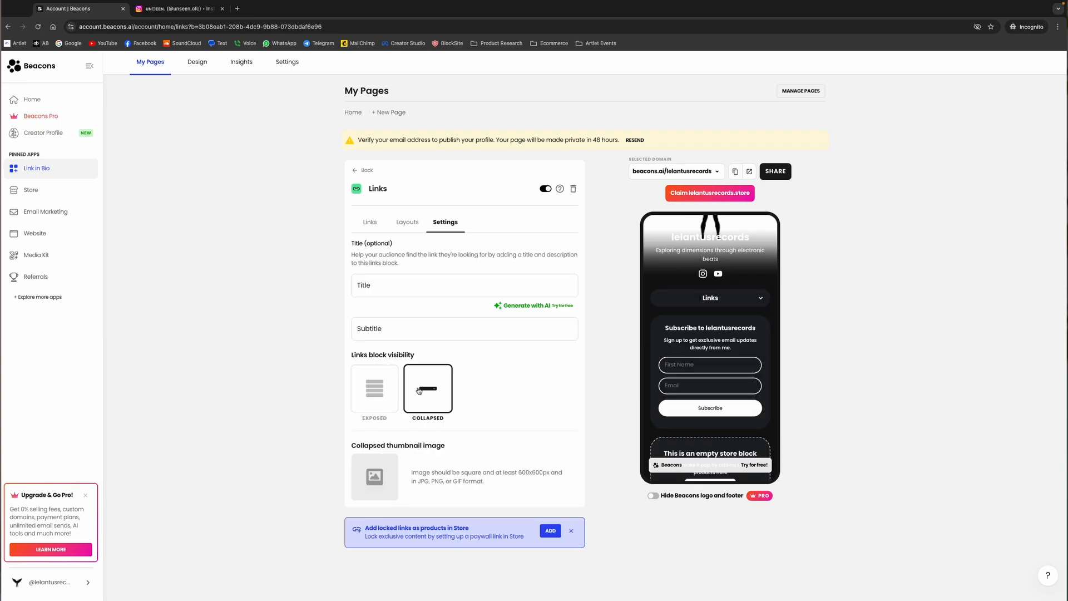
{"action": "left_click", "coordinate": [379, 386]}
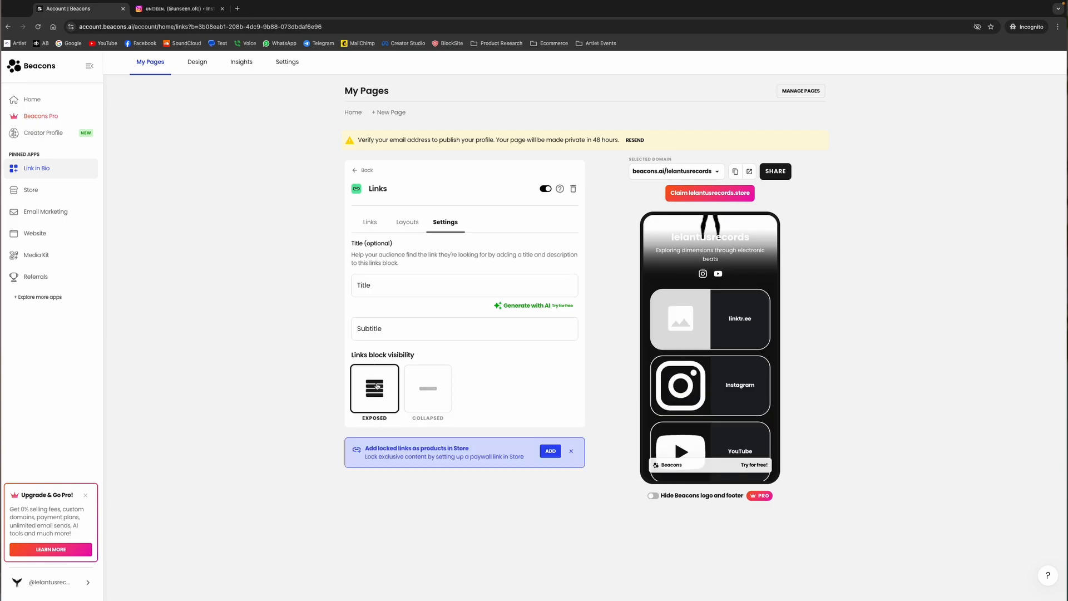
{"action": "left_click", "coordinate": [373, 225]}
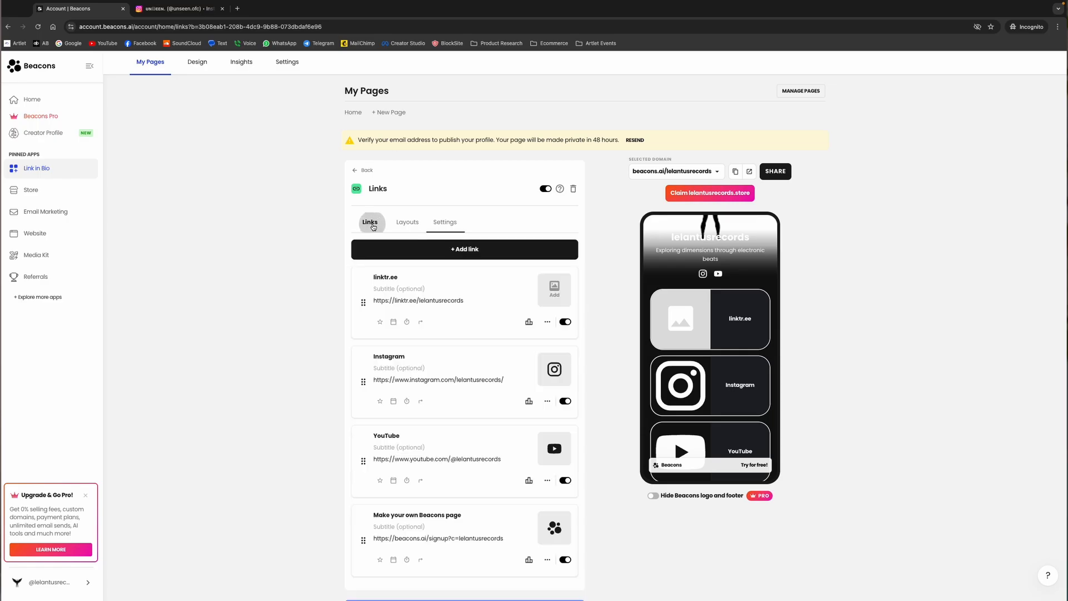
{"action": "left_click", "coordinate": [358, 172]}
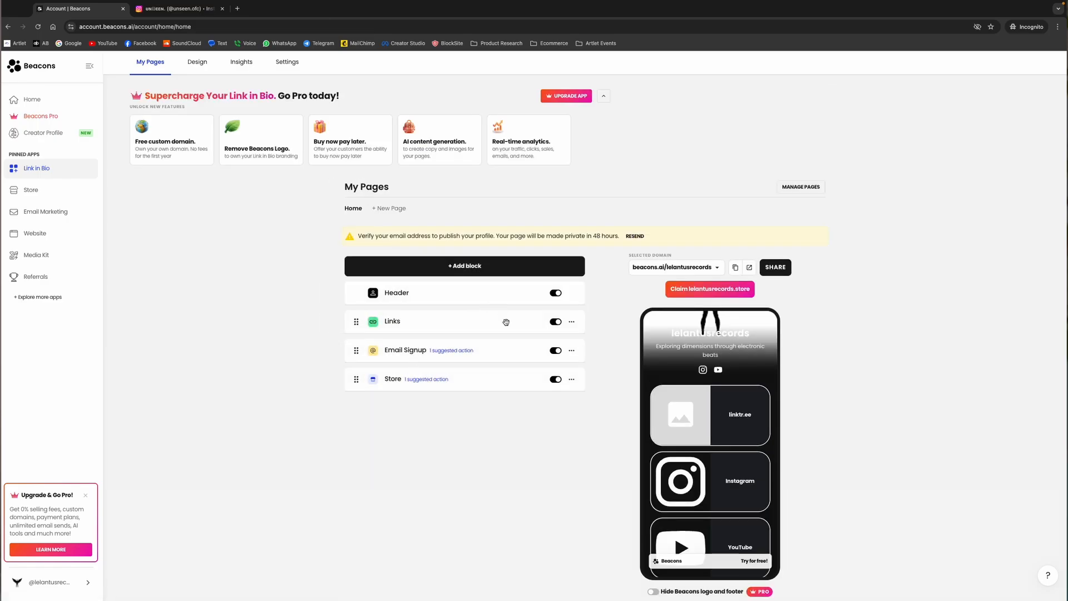
Examine the blocks available to add to the page across the Content, Monetization, Audience building and Layout categories
{"action": "left_click", "coordinate": [465, 266]}
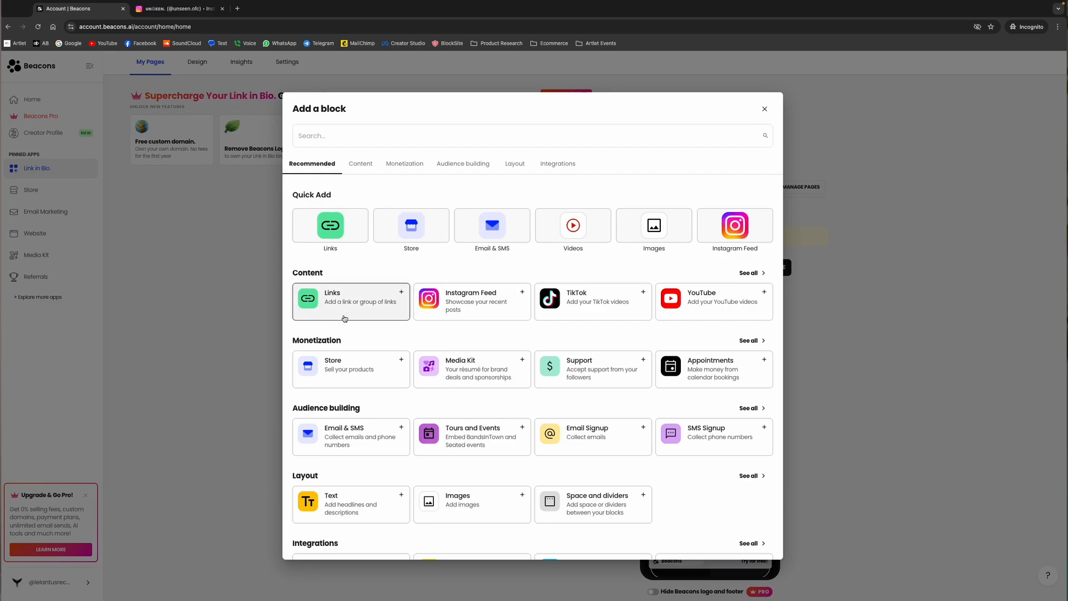
{"action": "scroll", "coordinate": [522, 406], "scroll_direction": "down", "scroll_amount": 2}
{"action": "scroll", "coordinate": [521, 407], "scroll_direction": "up", "scroll_amount": 1}
{"action": "scroll", "coordinate": [352, 283], "scroll_direction": "down", "scroll_amount": 1}
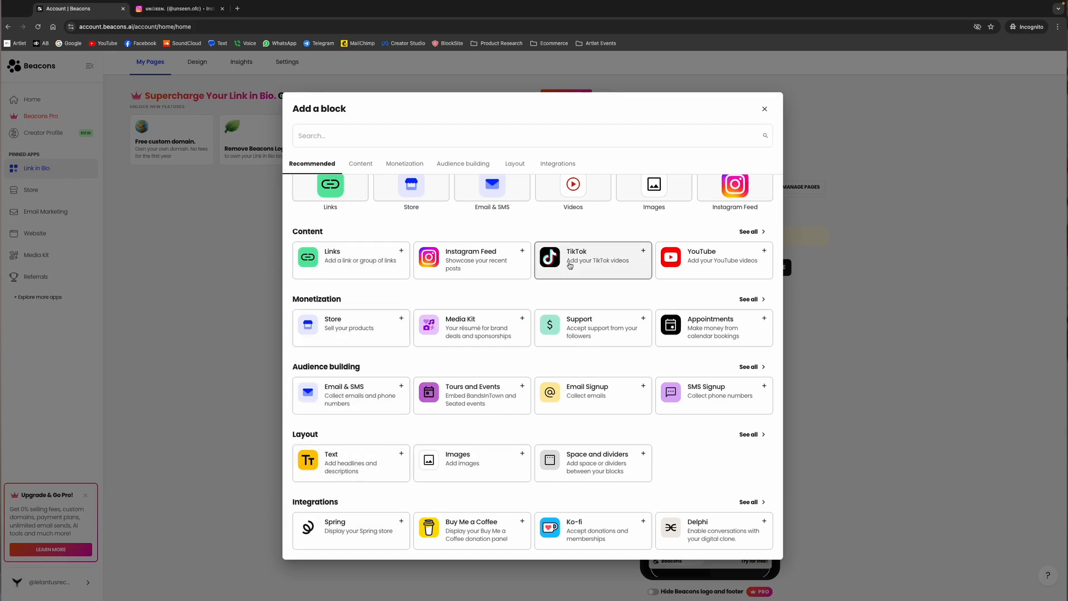
{"action": "scroll", "coordinate": [554, 287], "scroll_direction": "up", "scroll_amount": 1}
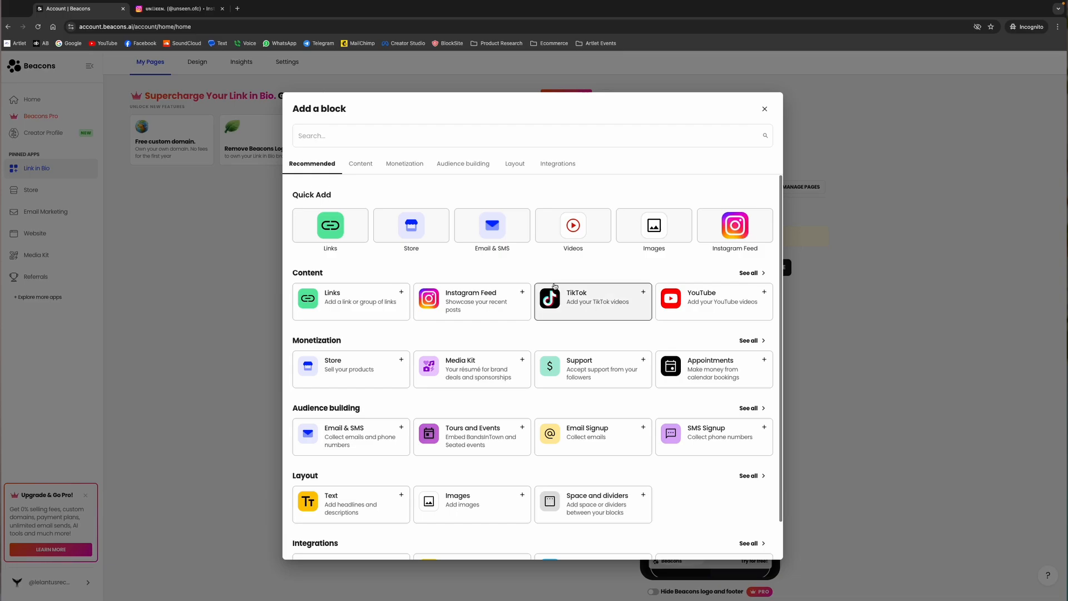
{"action": "left_click", "coordinate": [751, 274]}
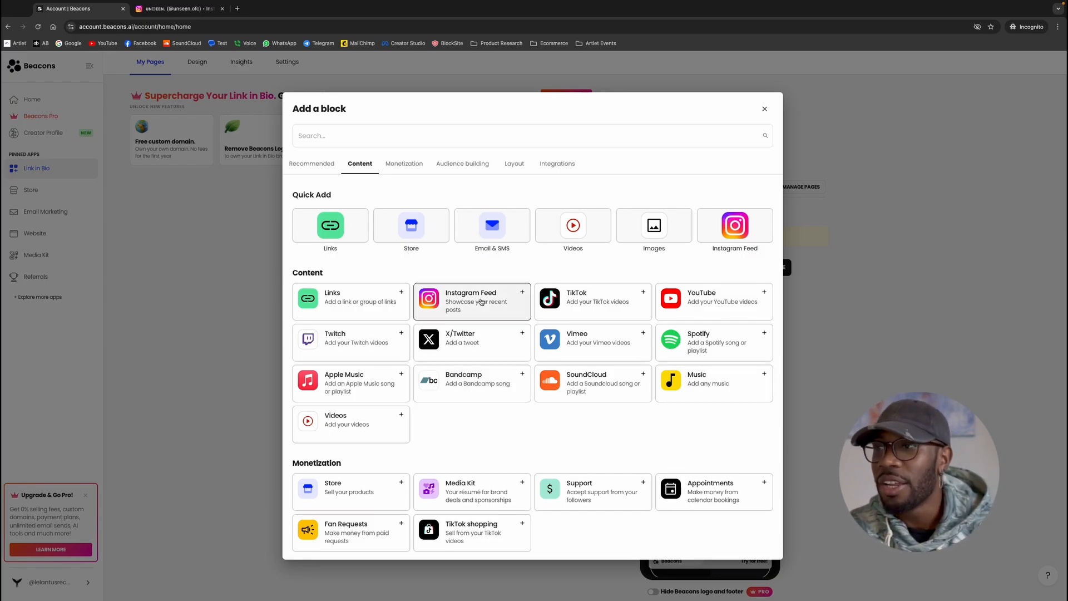
{"action": "left_click", "coordinate": [403, 166]}
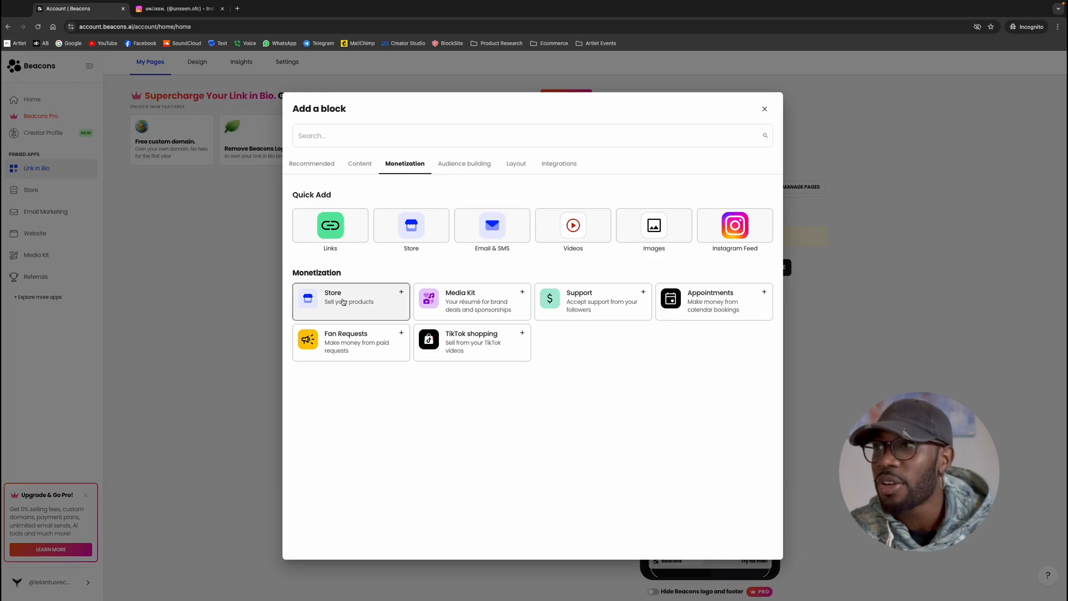
{"action": "left_click", "coordinate": [480, 167]}
{"action": "left_click", "coordinate": [517, 166]}
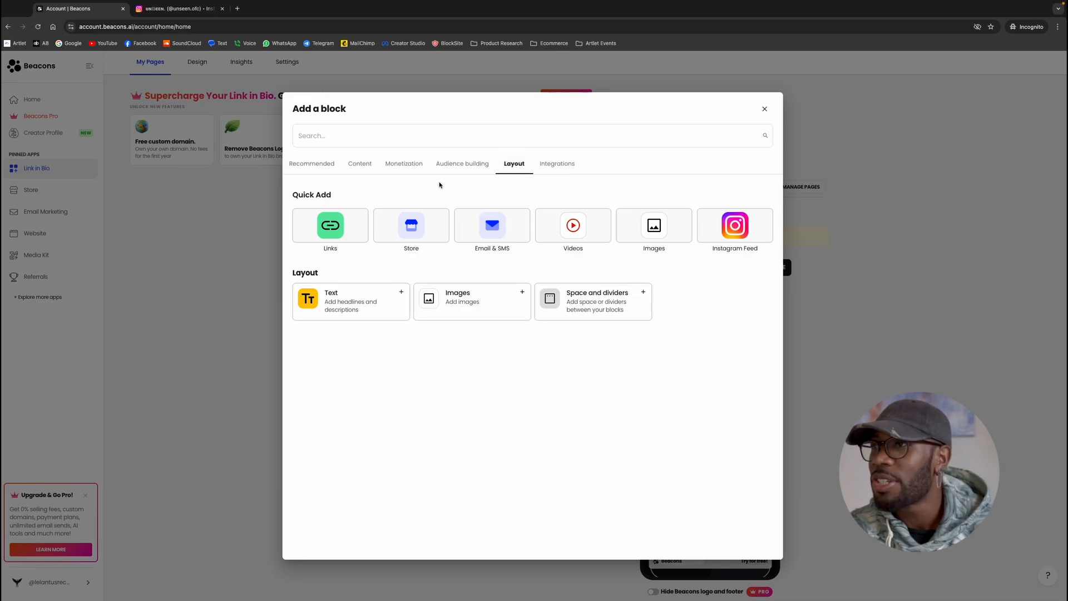
{"action": "left_click", "coordinate": [359, 166]}
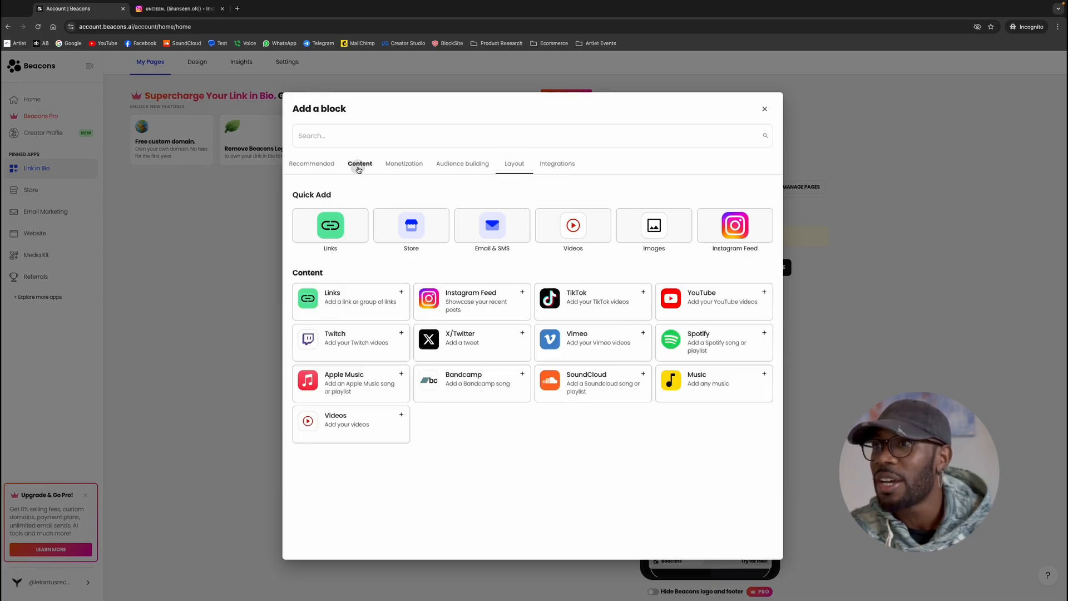
Add a Tours and Events block from the recommended blocks and return to the Home page's block list
{"action": "left_click", "coordinate": [312, 165]}
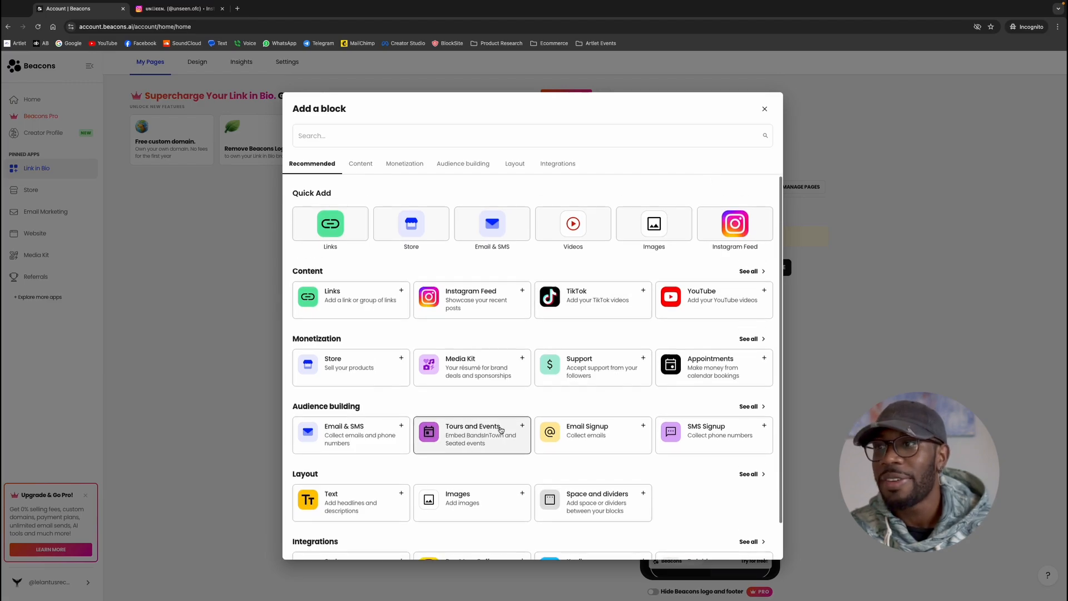
{"action": "scroll", "coordinate": [450, 439], "scroll_direction": "down", "scroll_amount": 1}
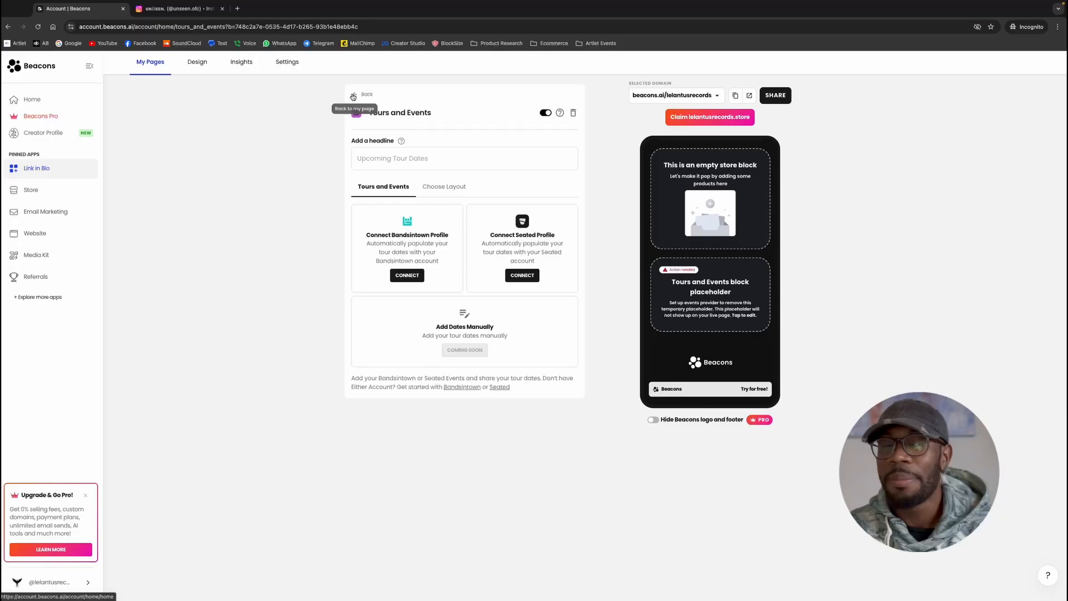
{"action": "left_click", "coordinate": [352, 114]}
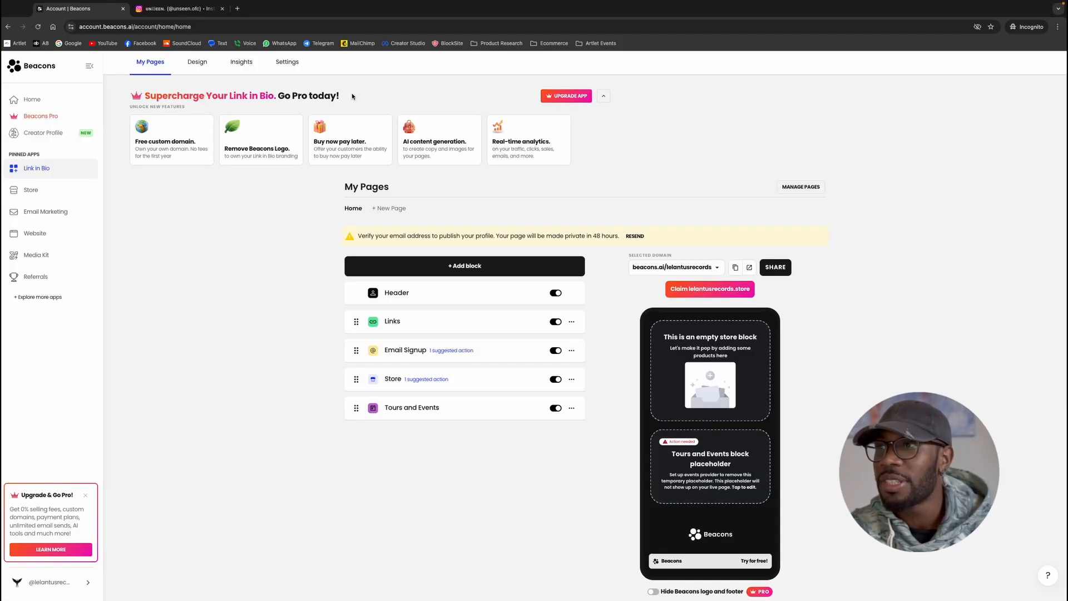
Open the Email Signup block's form settings, preview the Compact layout and restore the Card layout
{"action": "left_click", "coordinate": [411, 358]}
{"action": "scroll", "coordinate": [502, 316], "scroll_direction": "down", "scroll_amount": 1}
{"action": "left_click", "coordinate": [461, 281]}
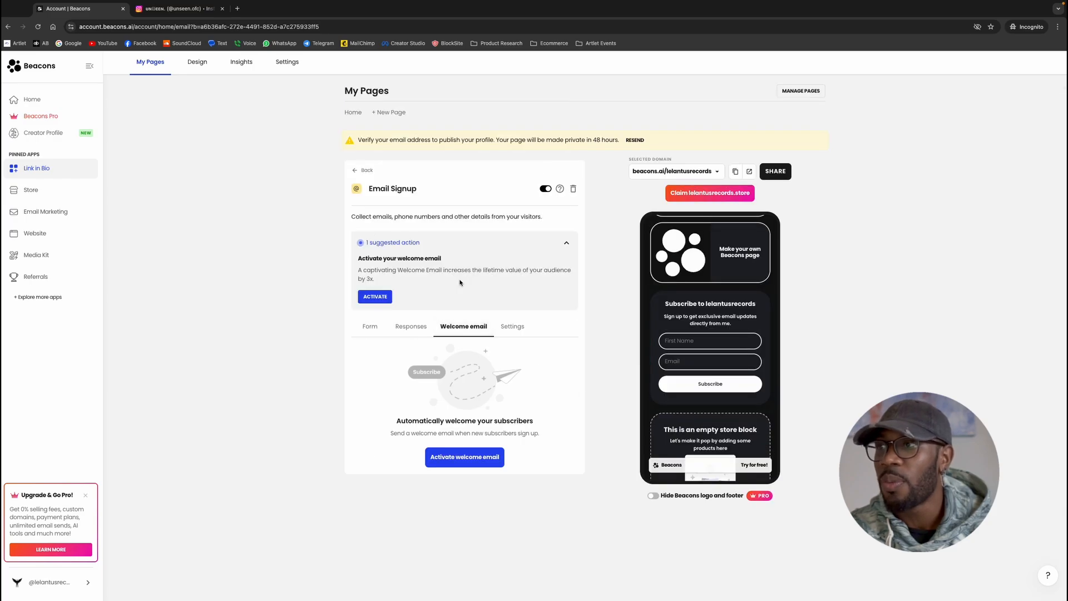
{"action": "left_click", "coordinate": [371, 325]}
{"action": "scroll", "coordinate": [398, 289], "scroll_direction": "down", "scroll_amount": 3}
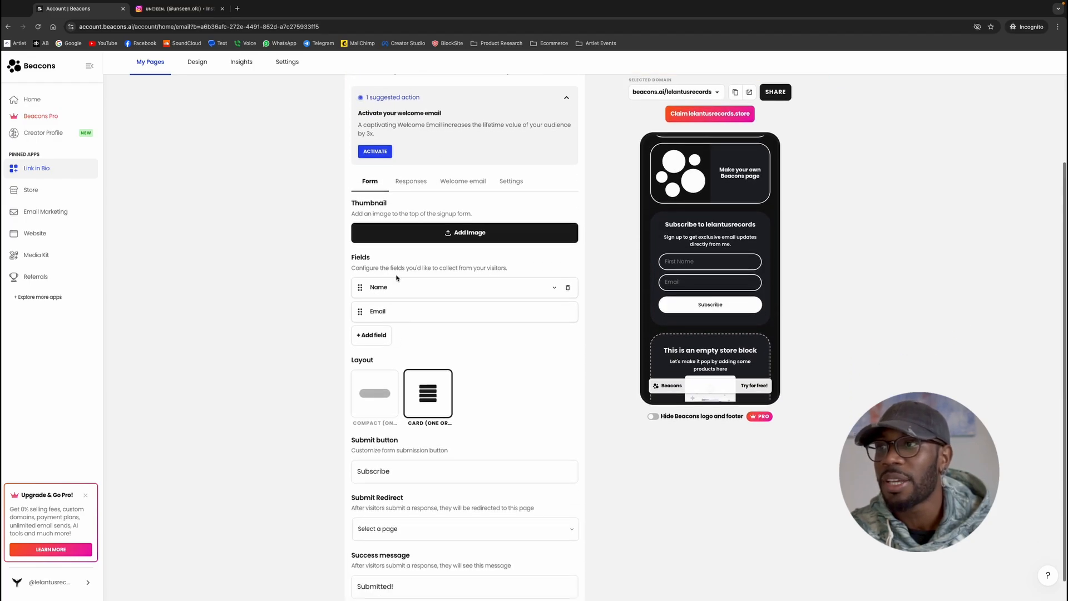
{"action": "left_click", "coordinate": [367, 336]}
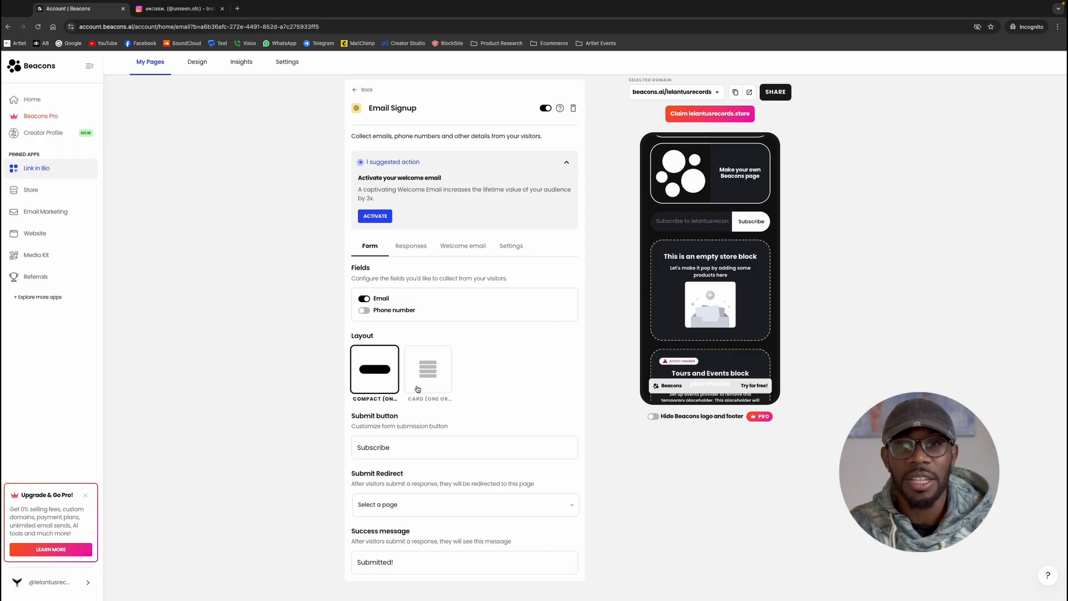
{"action": "left_click", "coordinate": [437, 378]}
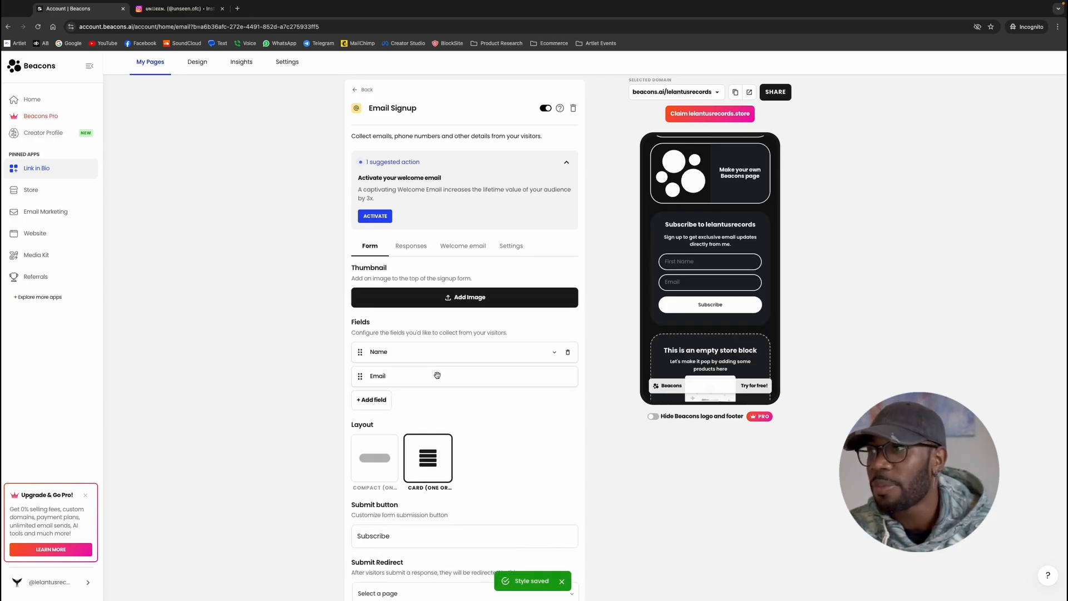
Review the signup form's submit button text and submit redirect options, leaving the redirect page unselected
{"action": "scroll", "coordinate": [423, 434], "scroll_direction": "down", "scroll_amount": 2}
{"action": "left_click", "coordinate": [419, 451]}
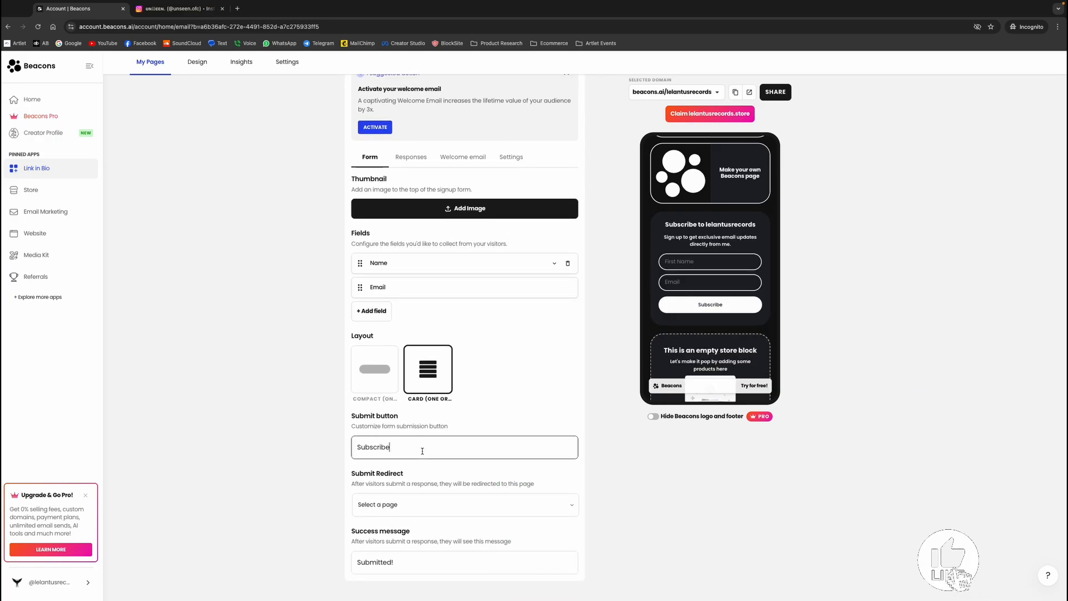
{"action": "left_click", "coordinate": [412, 504]}
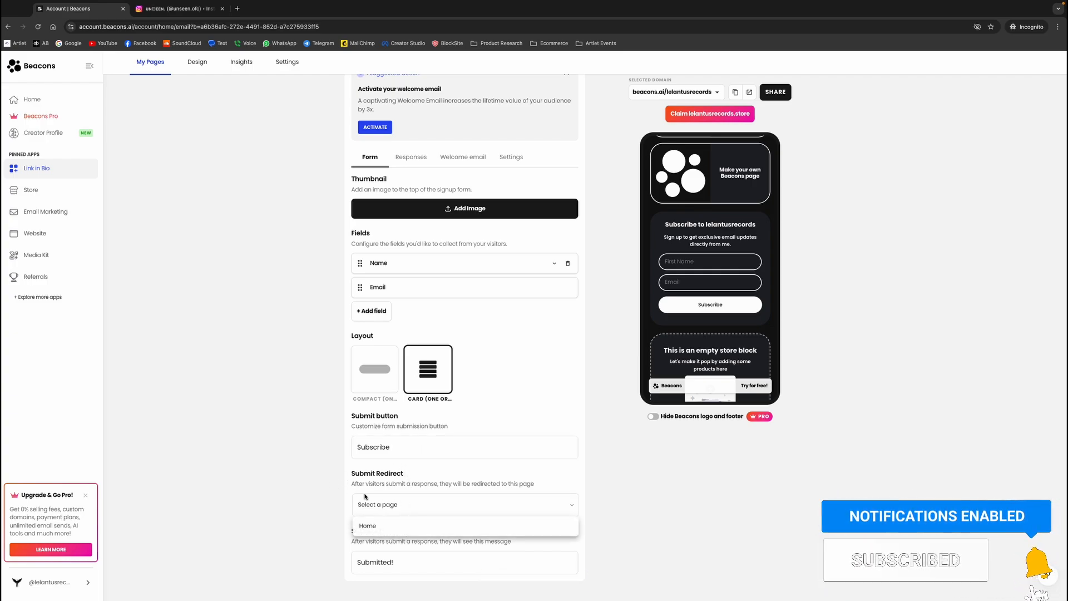
{"action": "left_click", "coordinate": [343, 490]}
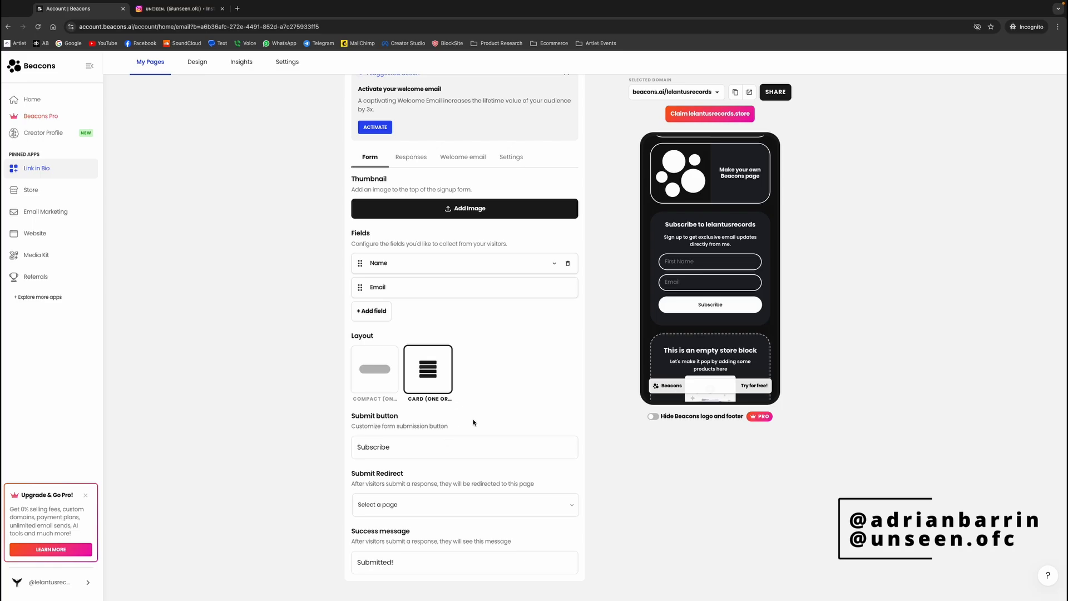
Review the Email Signup block's welcome email suggestion and try to activate the welcome email
{"action": "scroll", "coordinate": [474, 422], "scroll_direction": "up", "scroll_amount": 3}
{"action": "left_click", "coordinate": [456, 329]}
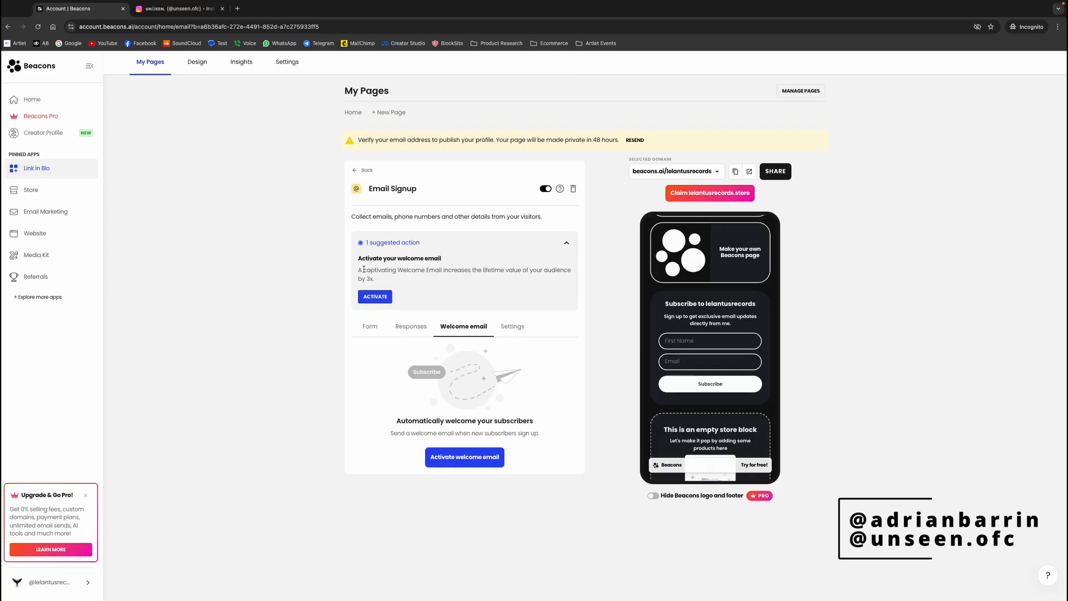
{"action": "left_click_drag", "start_coordinate": [362, 271], "coordinate": [516, 273]}
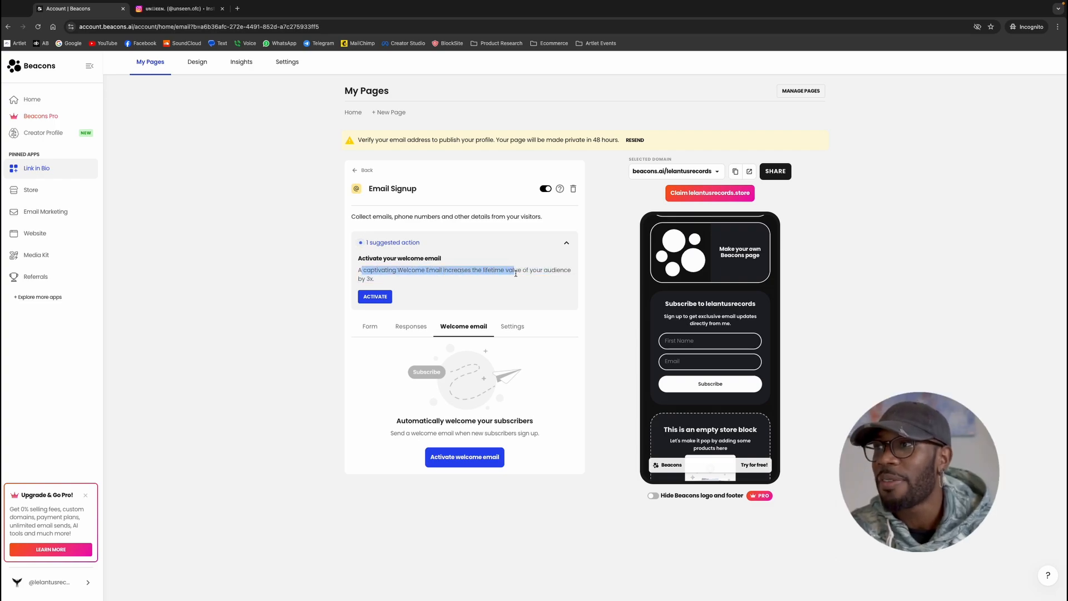
{"action": "left_click", "coordinate": [382, 301]}
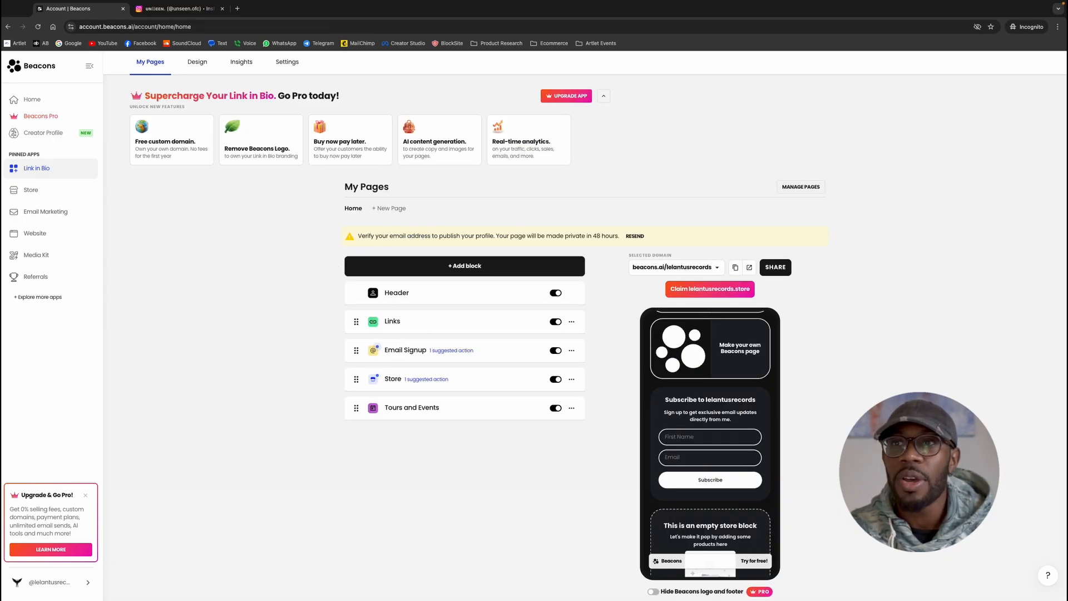
Open the Email Marketing app and start using it for free
{"action": "left_click", "coordinate": [54, 220]}
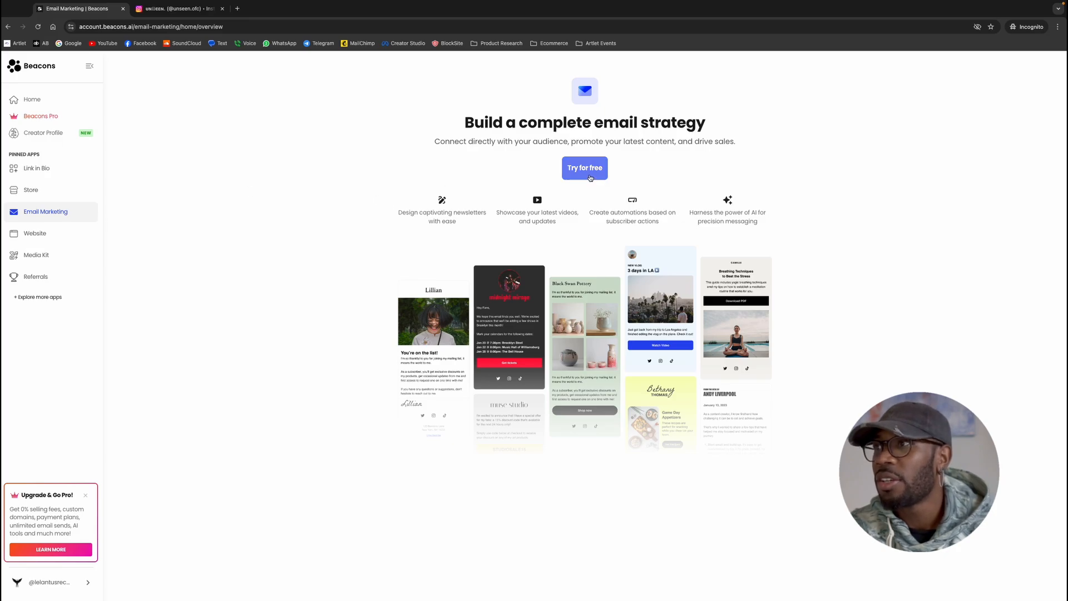
{"action": "left_click", "coordinate": [583, 170]}
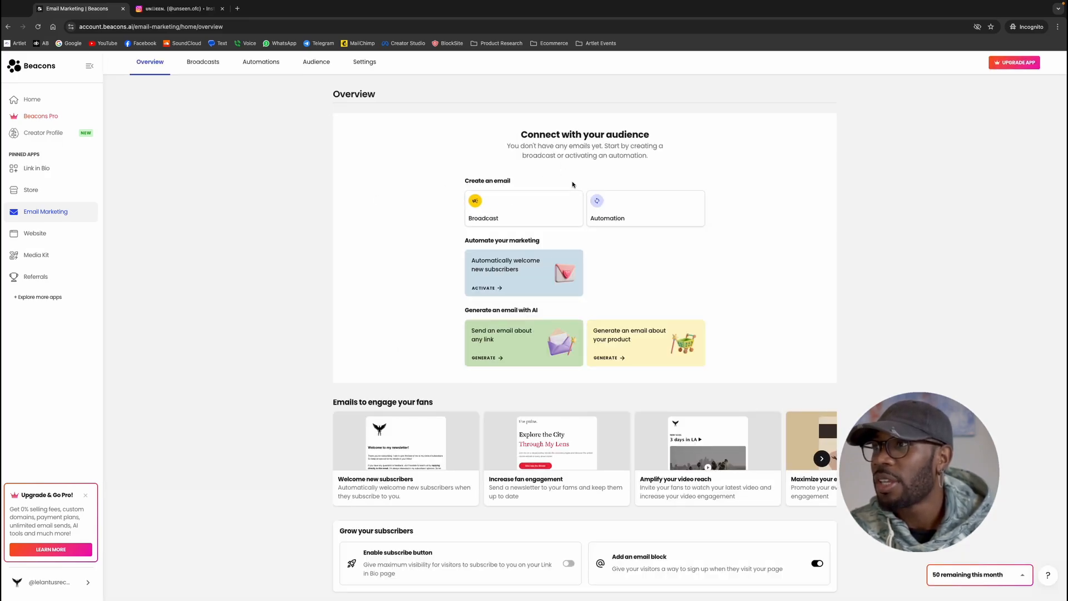
Browse the email automation templates and preview the Welcome Funnel template
{"action": "left_click", "coordinate": [616, 214]}
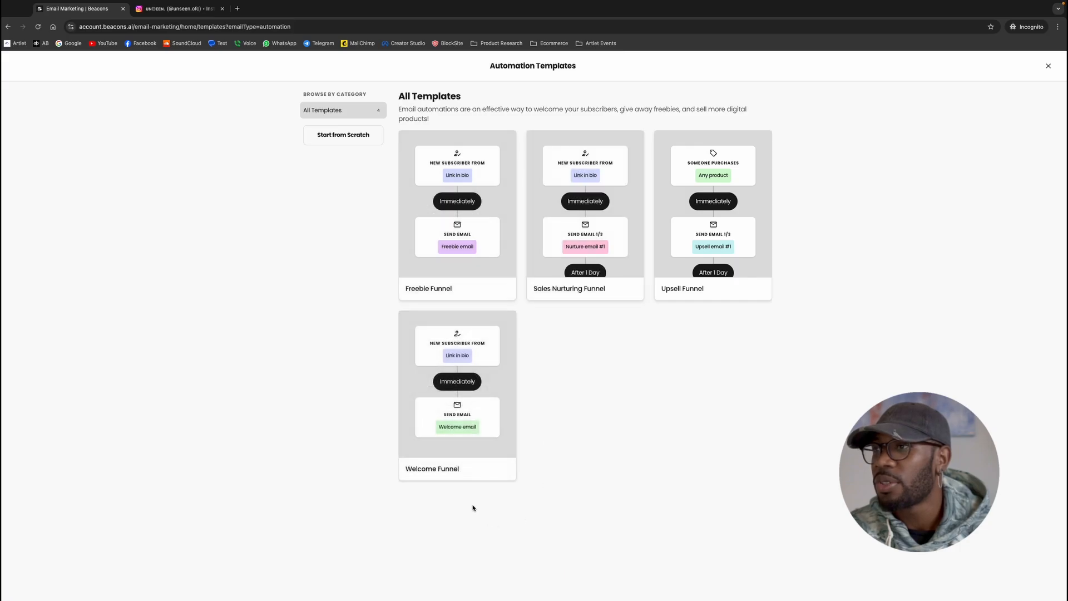
{"action": "left_click", "coordinate": [453, 388]}
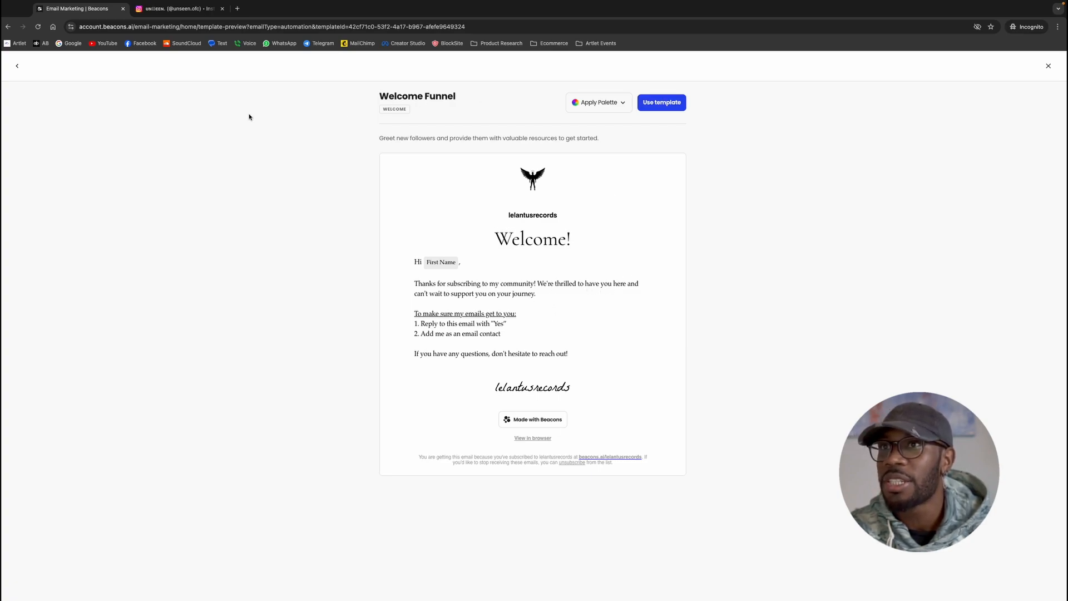
{"action": "left_click", "coordinate": [17, 67]}
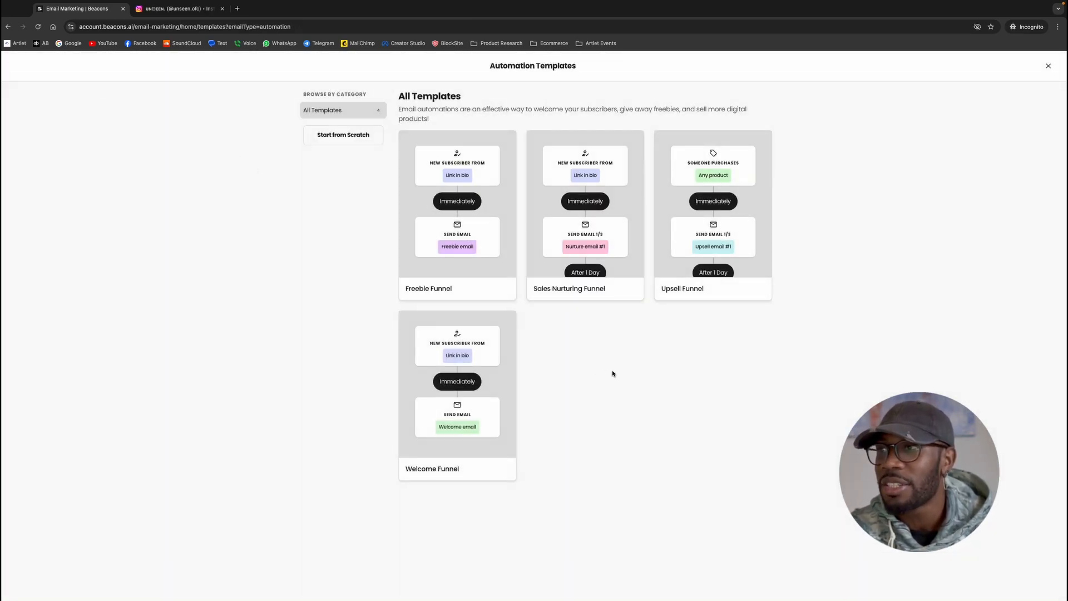
Leave the automation templates, open the welcome email automation for new subscribers and dismiss its introduction
{"action": "left_click", "coordinate": [7, 28]}
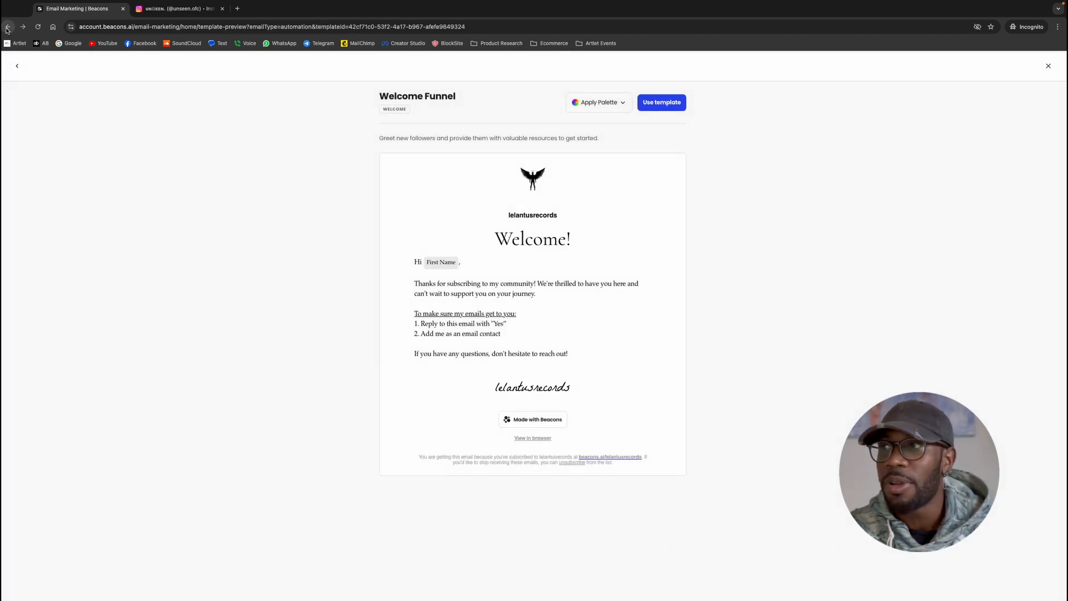
{"action": "left_click", "coordinate": [8, 28]}
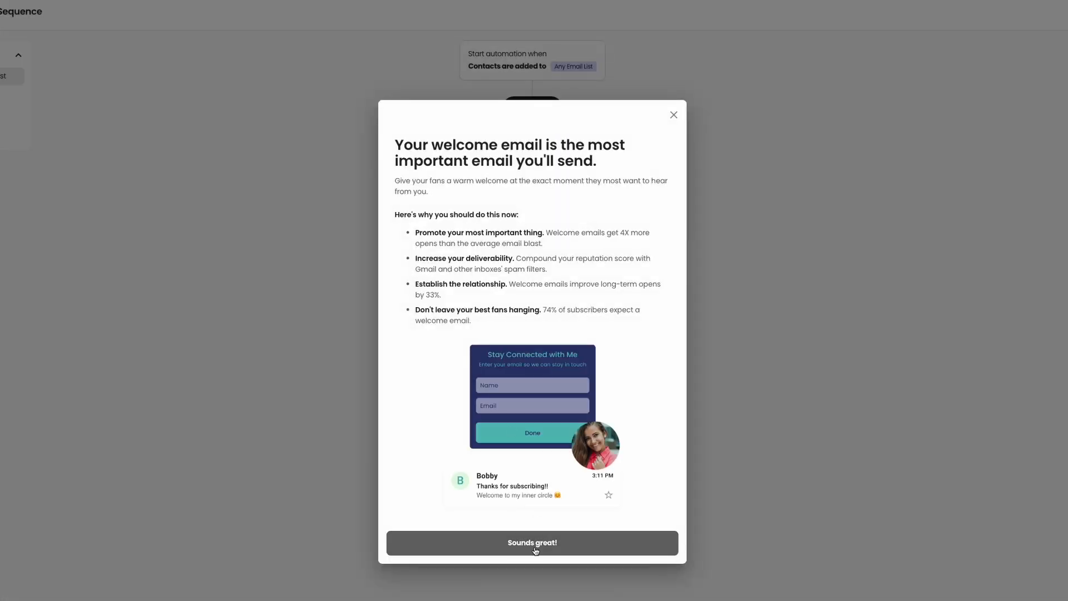
{"action": "left_click", "coordinate": [545, 547]}
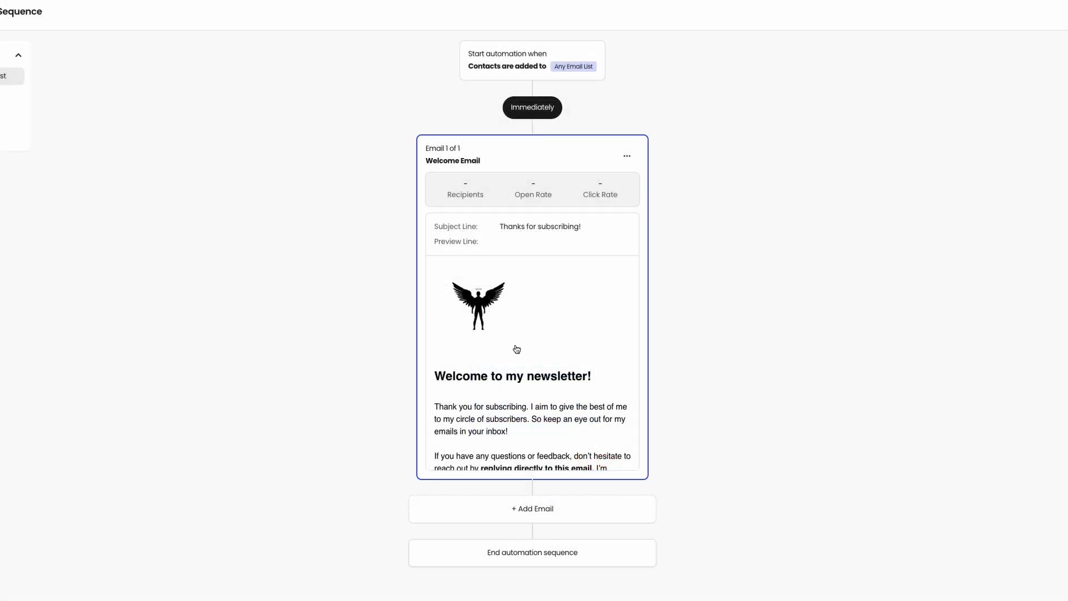
Open the Welcome Email in the email editor and go through the editor's introductory tour
{"action": "left_click", "coordinate": [513, 381]}
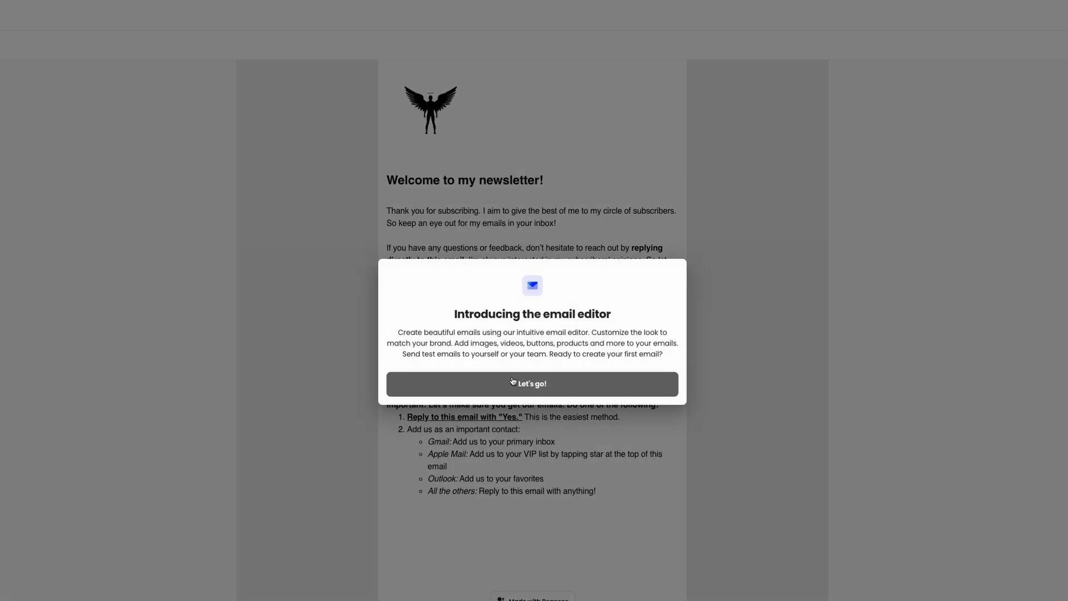
{"action": "left_click", "coordinate": [530, 388]}
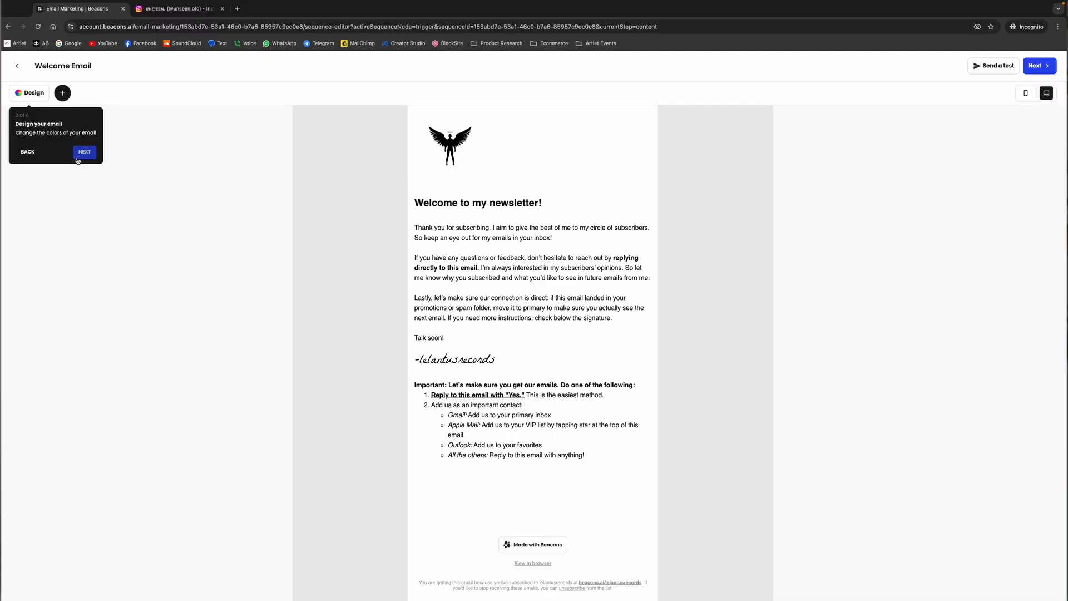
{"action": "left_click", "coordinate": [1, 124]}
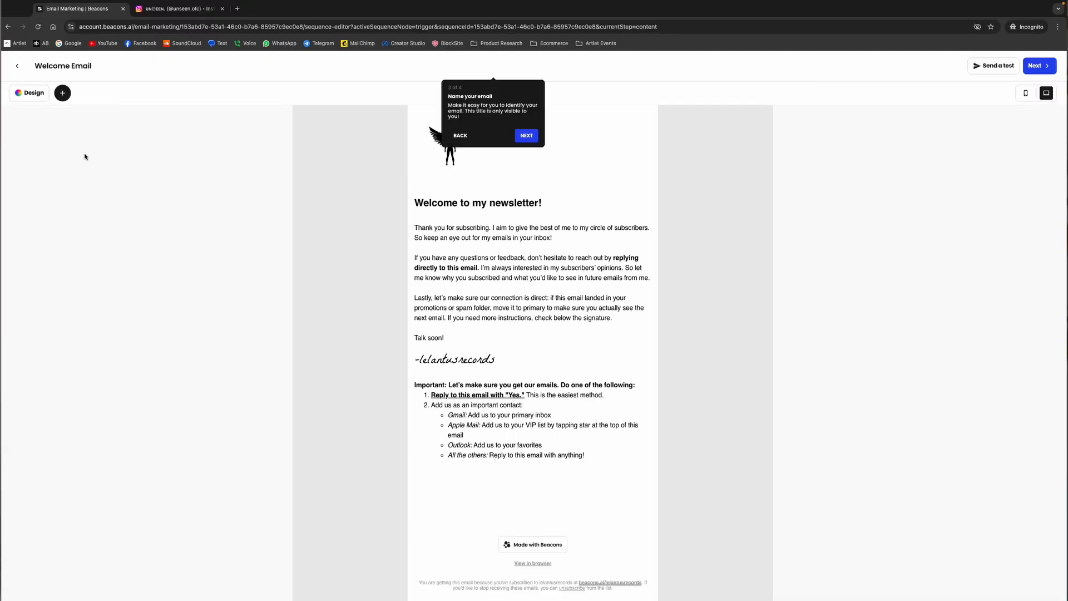
{"action": "left_click", "coordinate": [528, 140]}
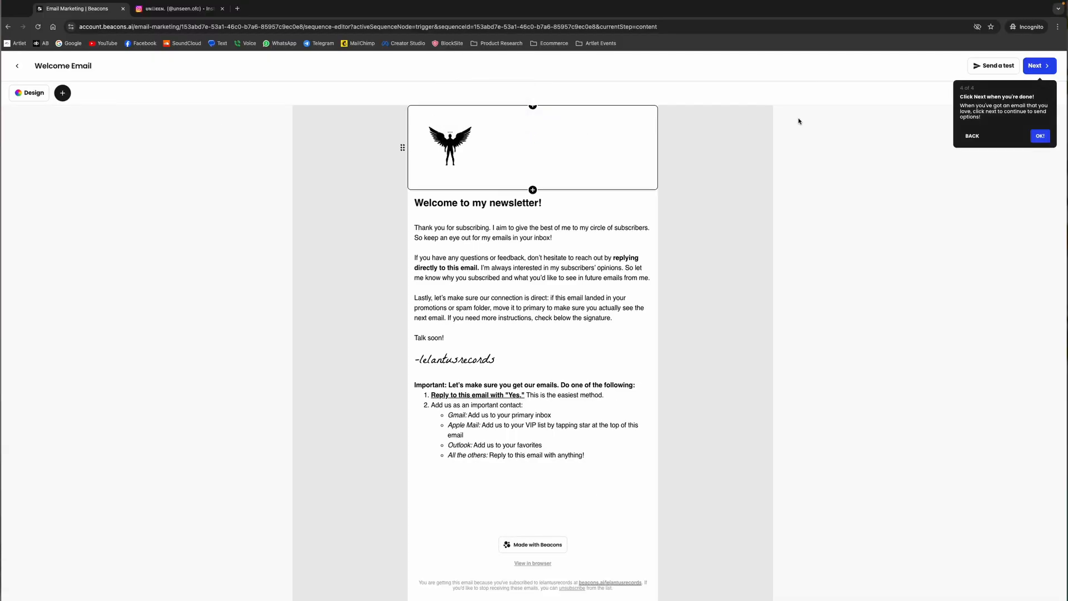
{"action": "left_click", "coordinate": [1044, 139]}
Continue to the welcome email's subject line, save it, and return to the Email Marketing overview
{"action": "left_click", "coordinate": [1039, 66]}
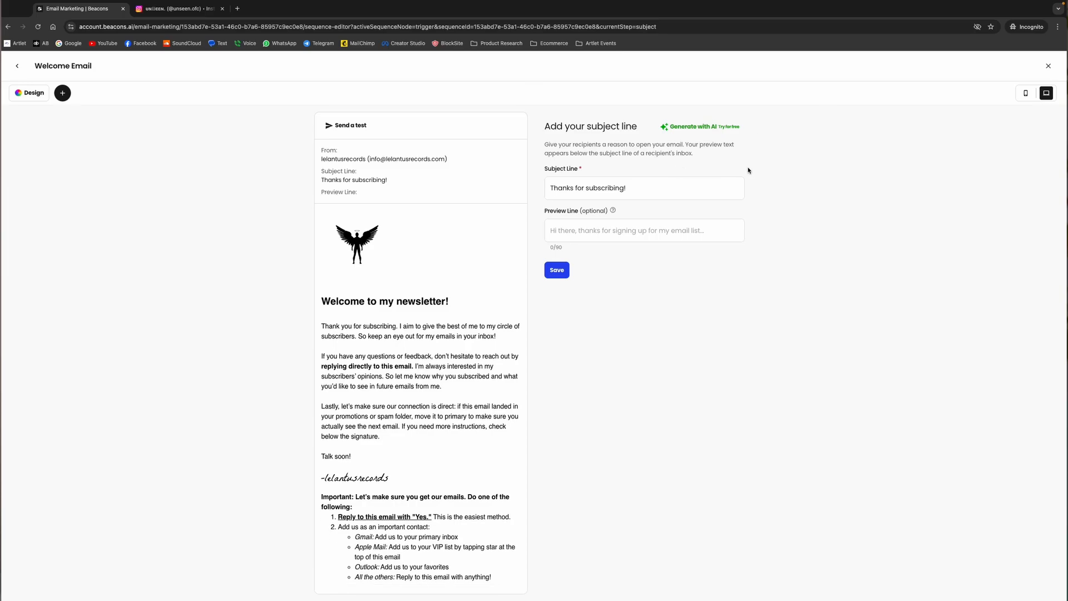
{"action": "left_click", "coordinate": [556, 271]}
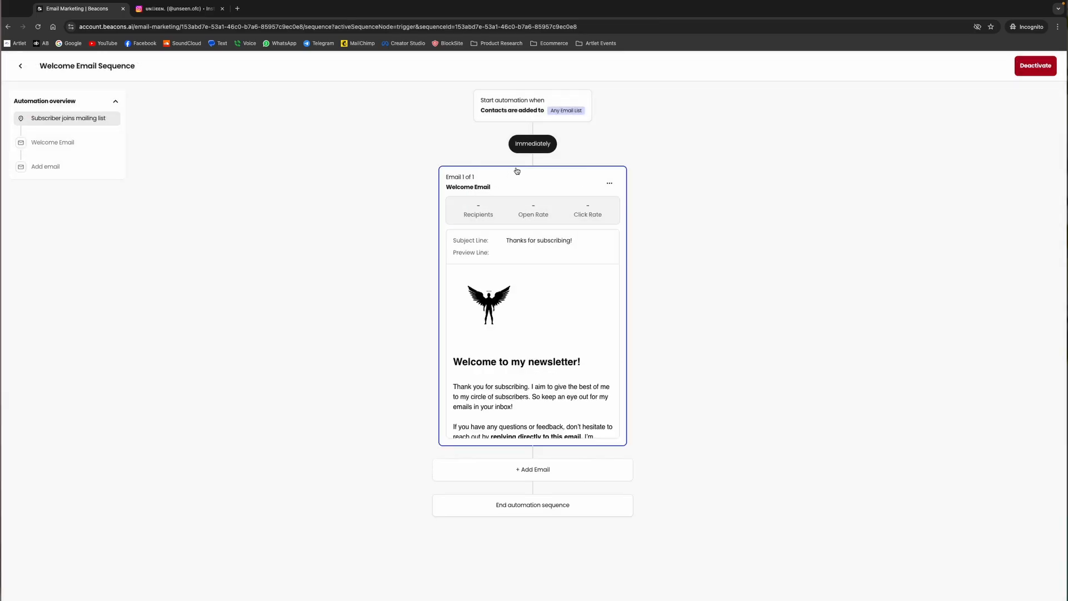
{"action": "left_click", "coordinate": [23, 66]}
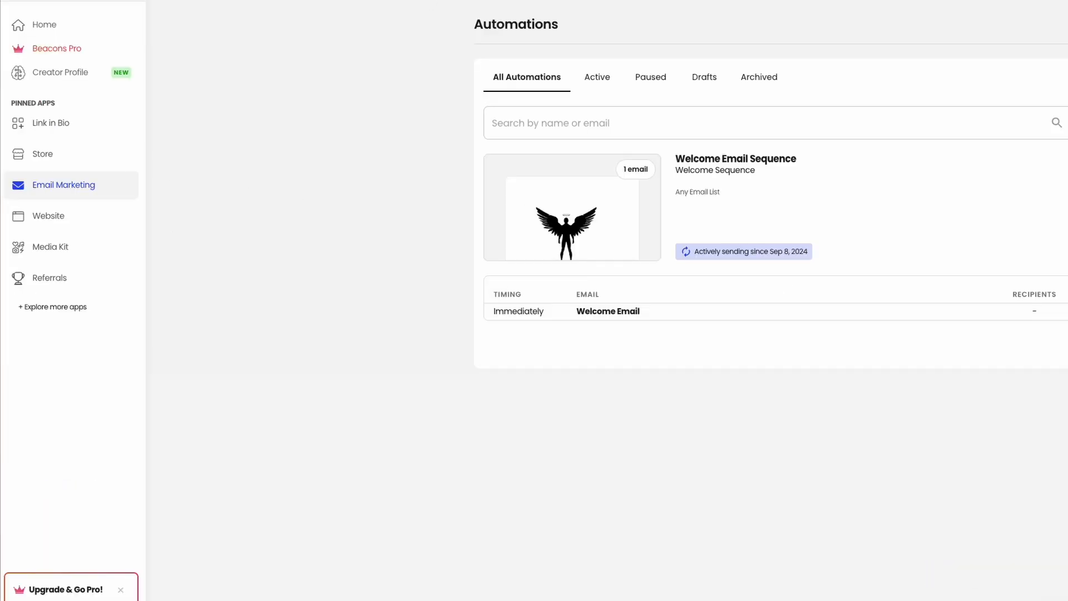
{"action": "left_click", "coordinate": [503, 1]}
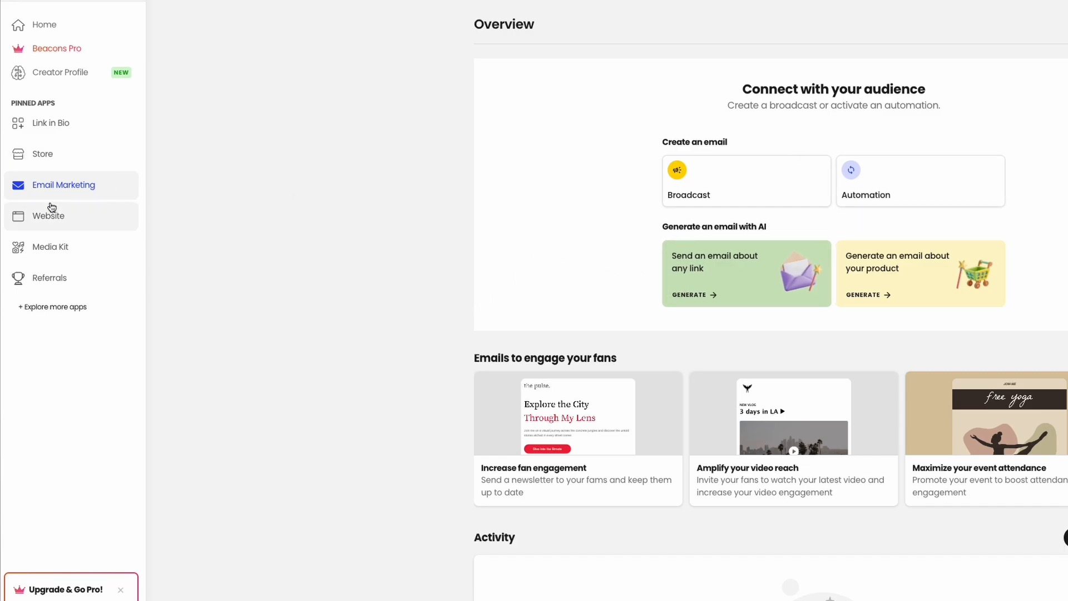
Start using the Store app and create a digital product, dismissing the product builder introduction
{"action": "left_click", "coordinate": [46, 153]}
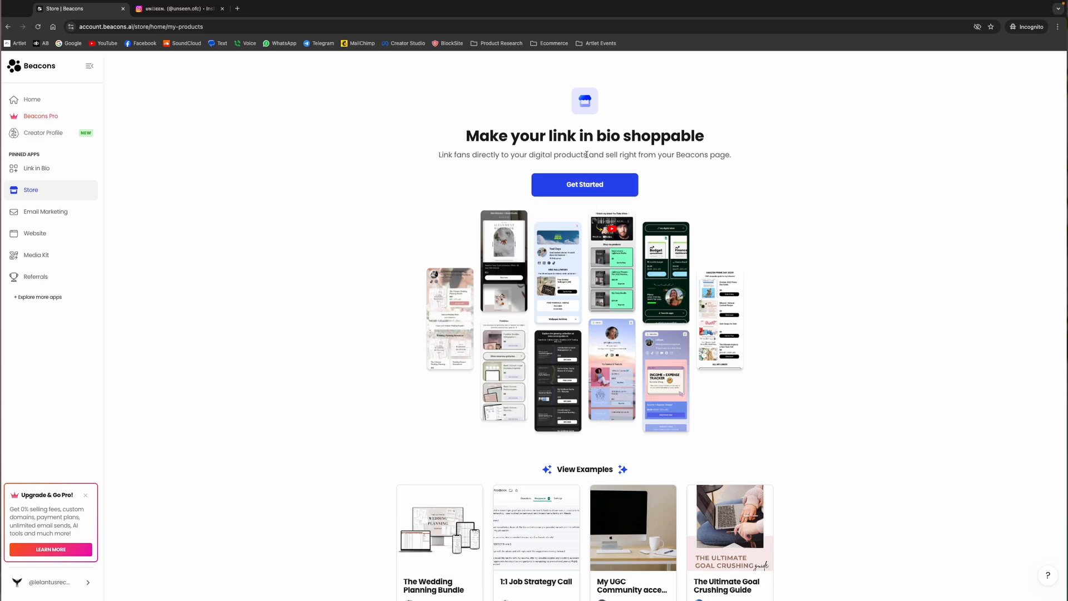
{"action": "left_click", "coordinate": [570, 184]}
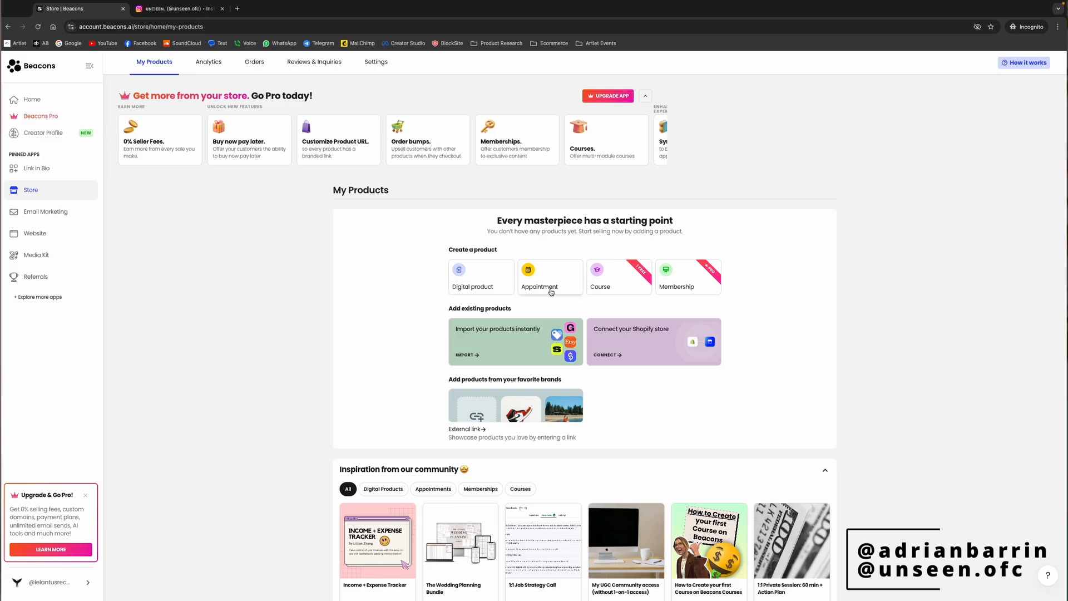
{"action": "scroll", "coordinate": [545, 304], "scroll_direction": "down", "scroll_amount": 1}
{"action": "scroll", "coordinate": [537, 323], "scroll_direction": "up", "scroll_amount": 1}
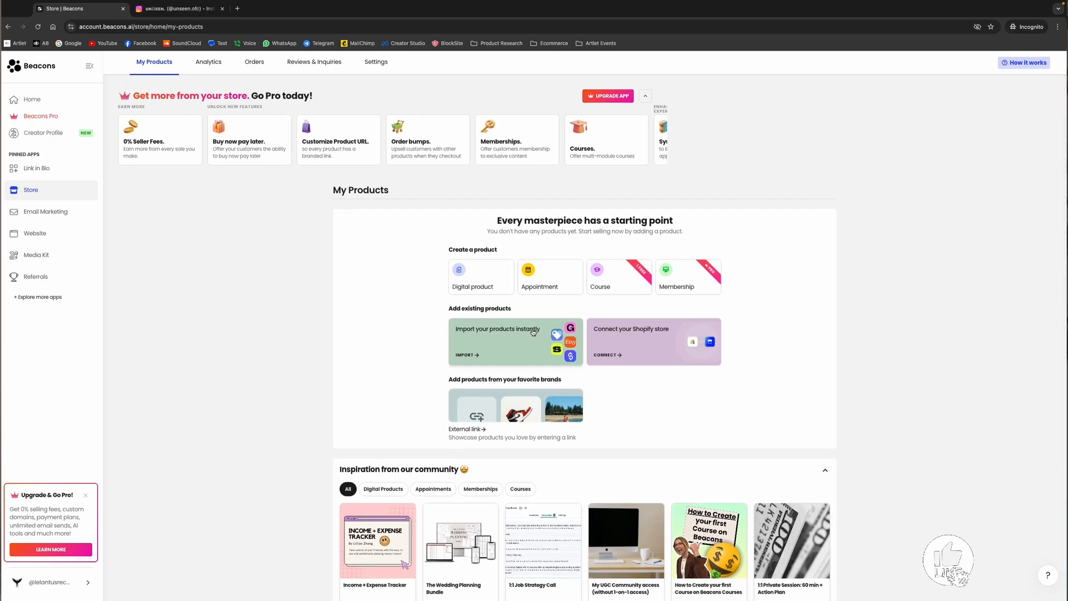
{"action": "left_click", "coordinate": [472, 284]}
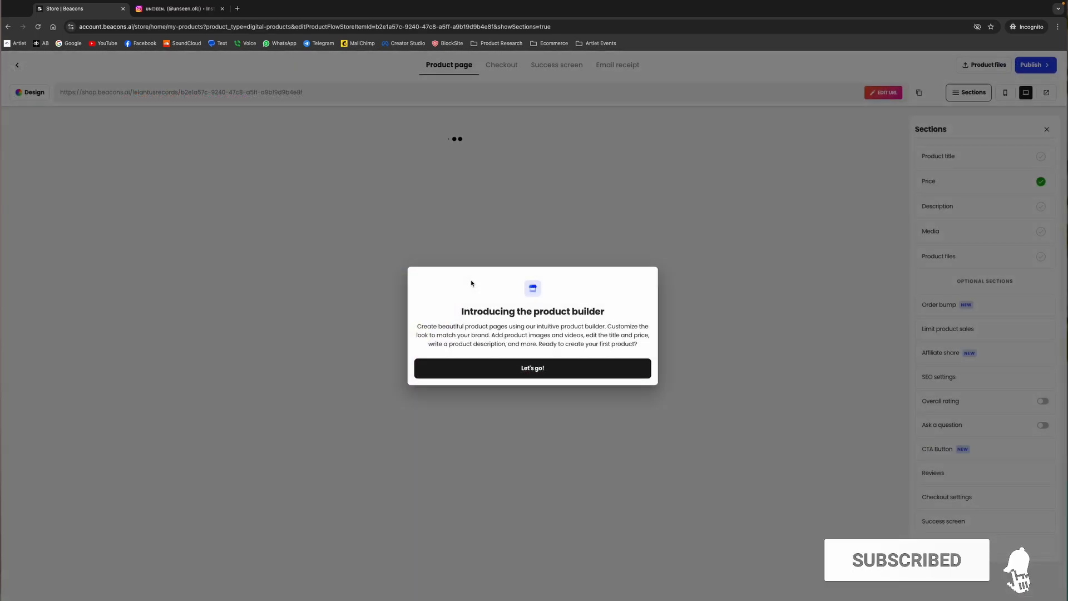
{"action": "left_click", "coordinate": [543, 373]}
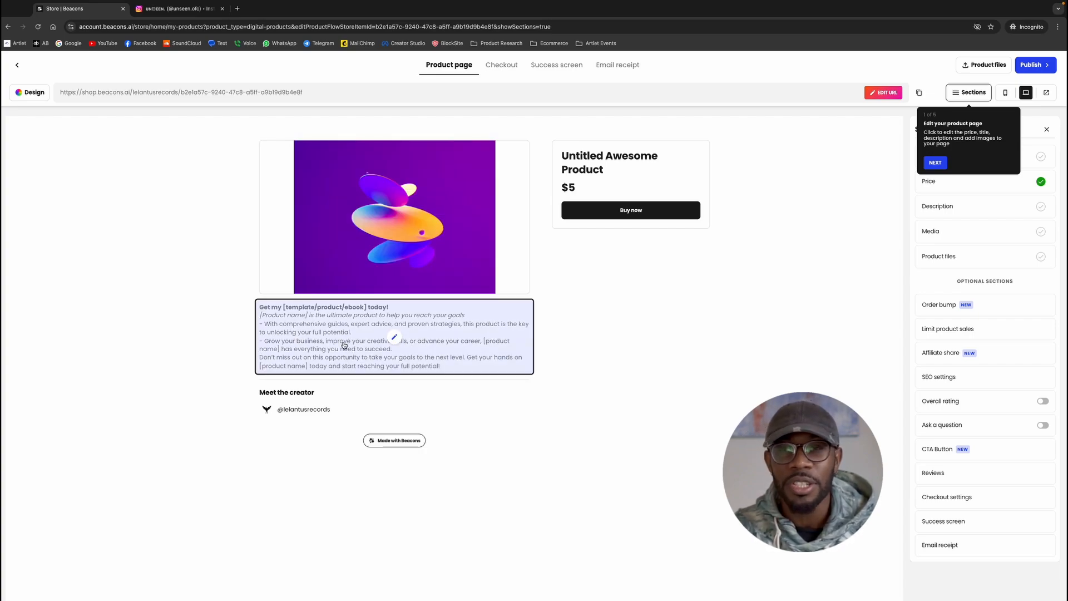
Examine the title and pricing sections of the new digital product without changing their values
{"action": "left_click", "coordinate": [604, 189]}
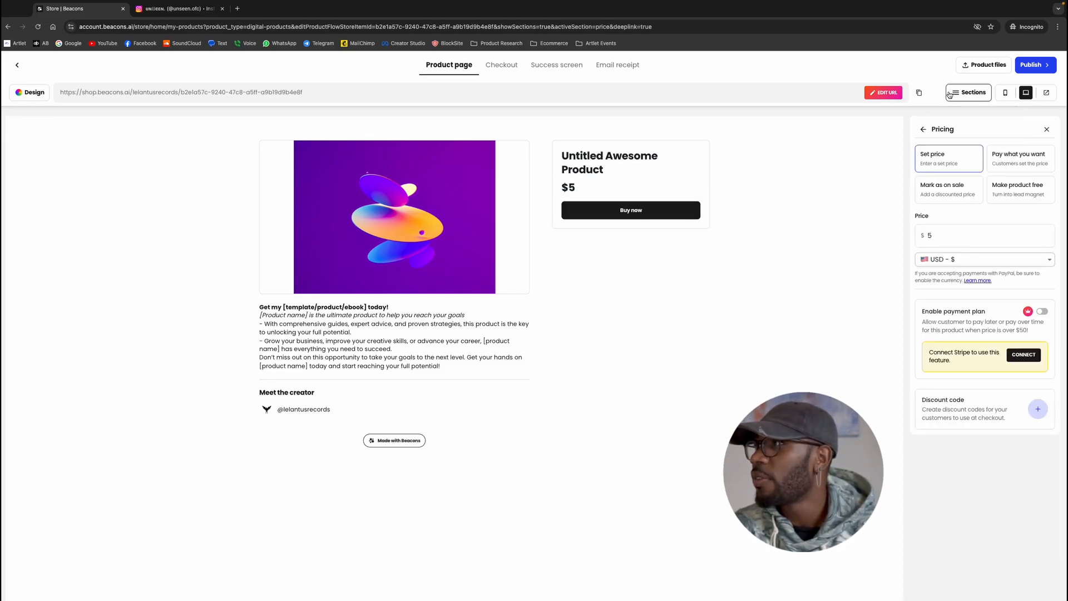
{"action": "left_click", "coordinate": [969, 93]}
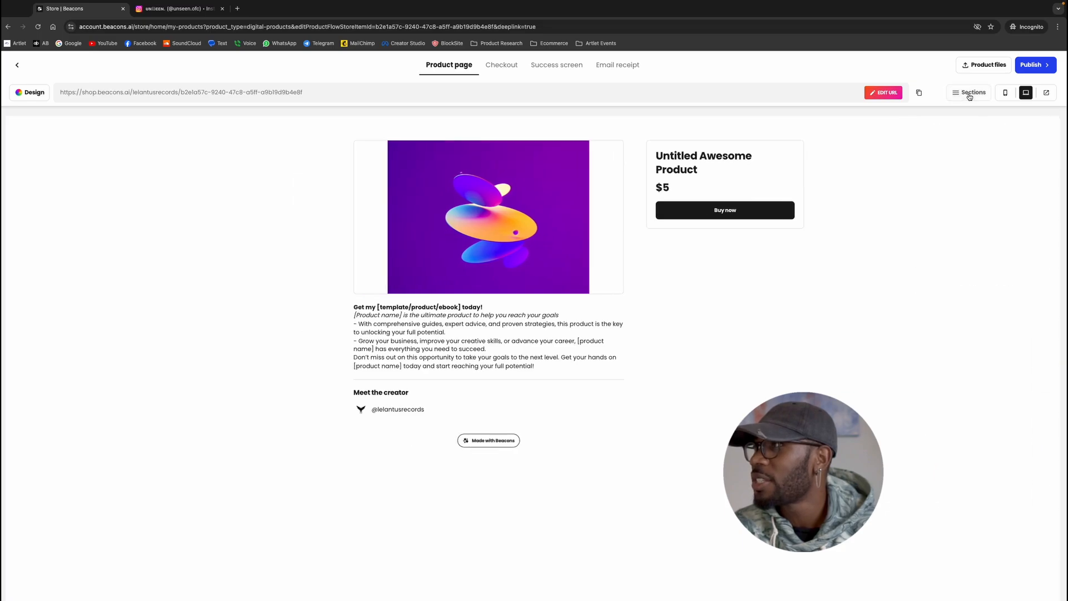
{"action": "left_click", "coordinate": [969, 94]}
{"action": "left_click", "coordinate": [971, 159]}
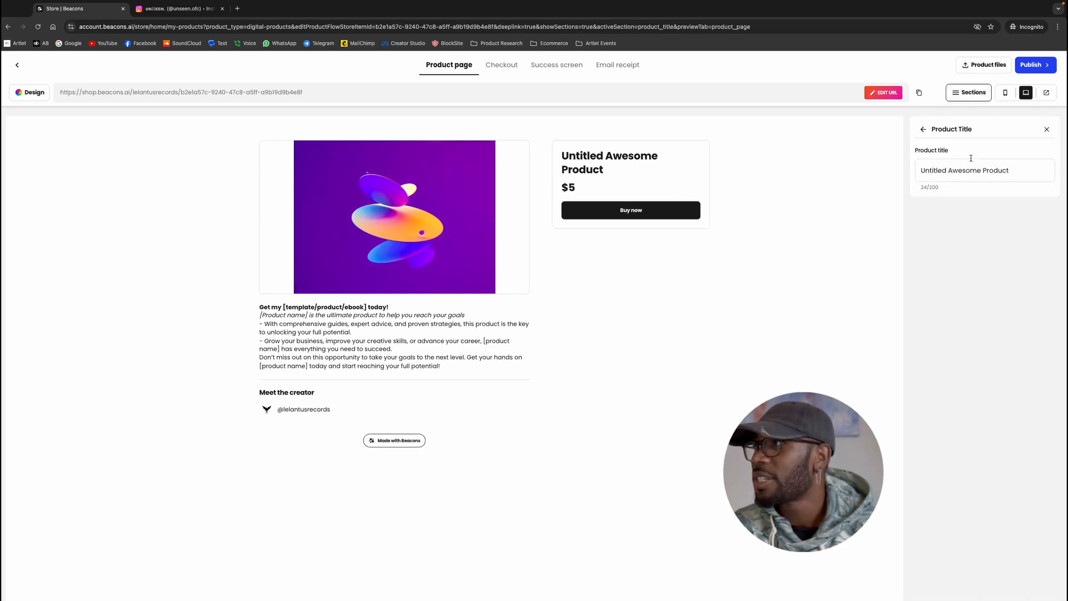
{"action": "left_click_drag", "start_coordinate": [1013, 173], "coordinate": [919, 171]}
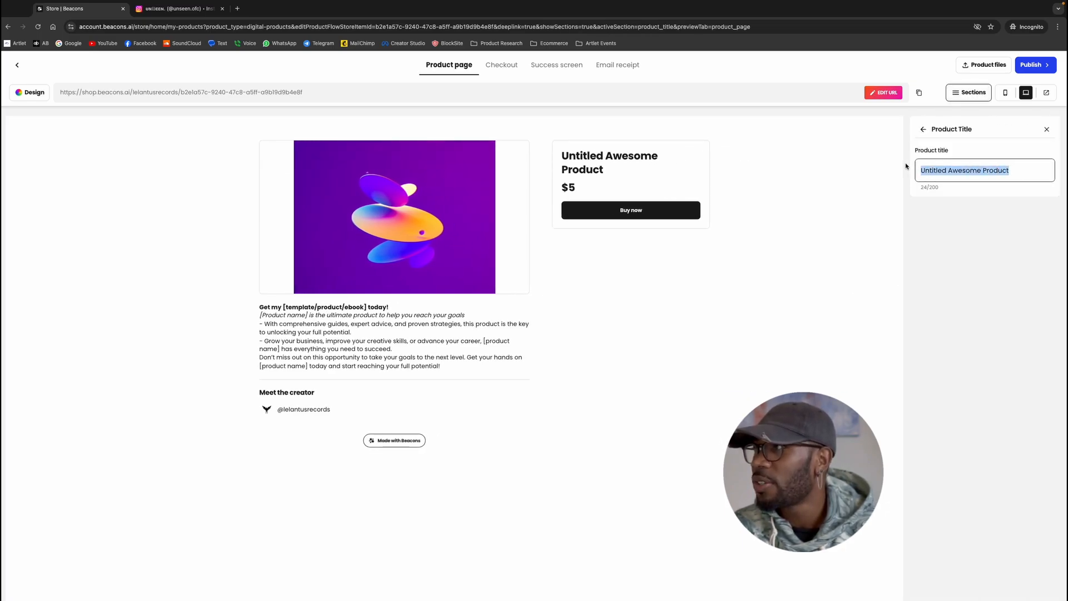
{"action": "left_click", "coordinate": [924, 130]}
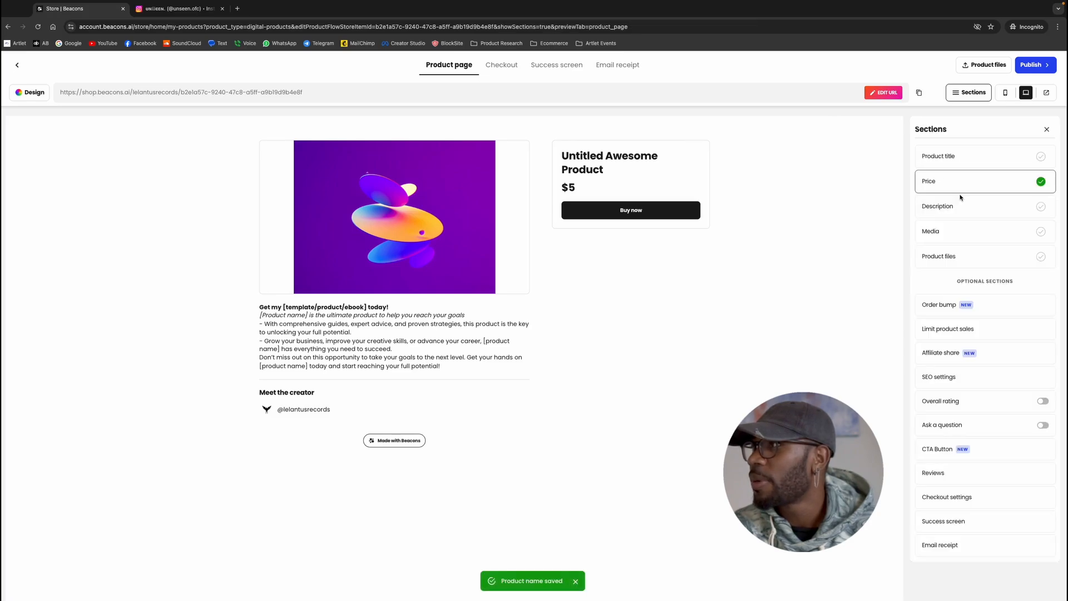
{"action": "left_click", "coordinate": [951, 180]}
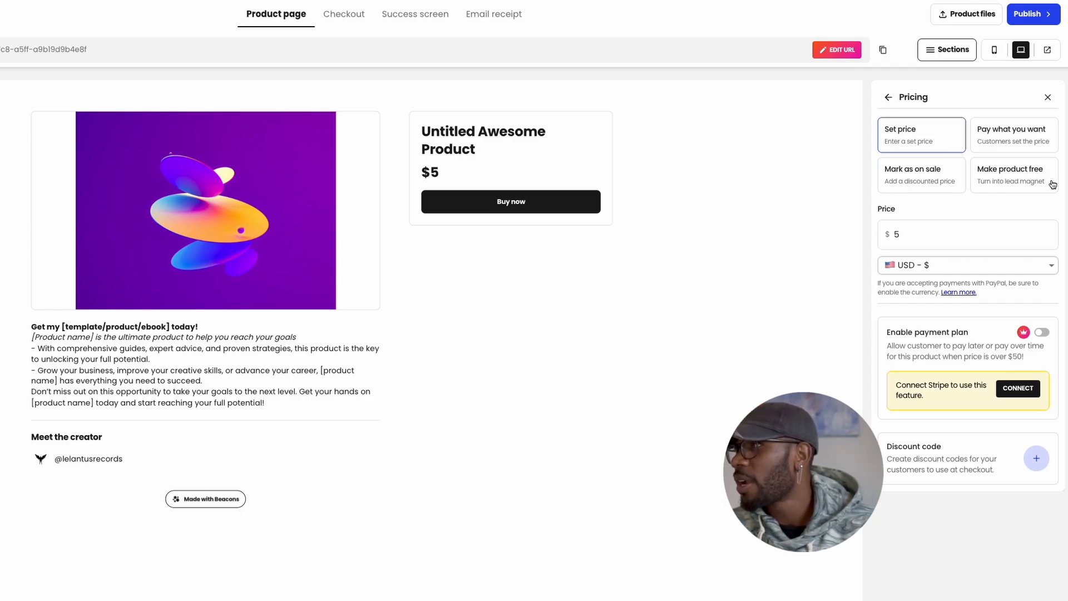
{"action": "left_click", "coordinate": [919, 233]}
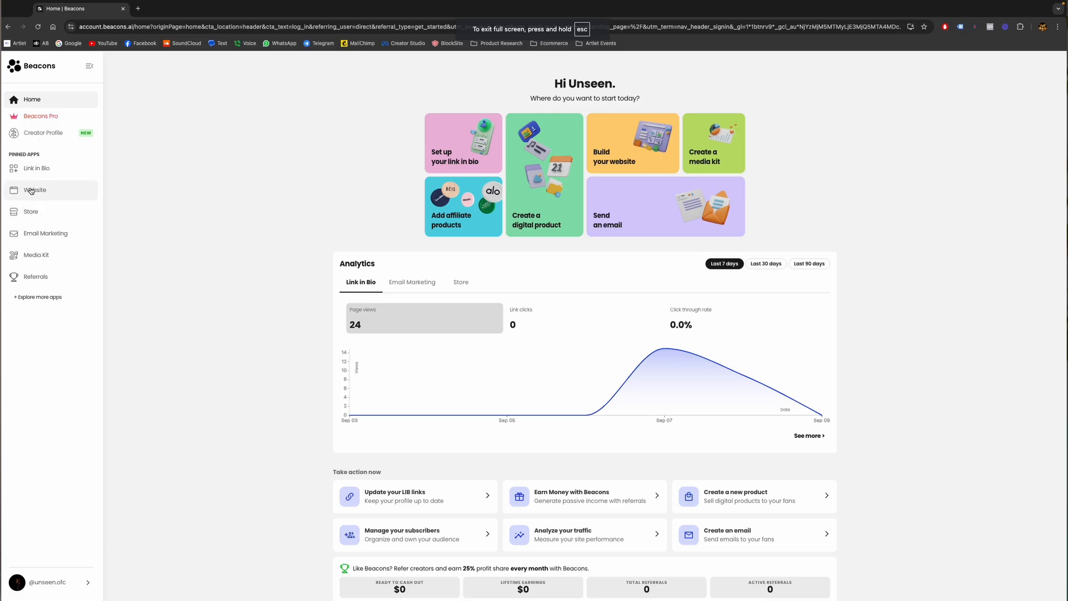
View the store's existing products and open the Redeemer digital download
{"action": "left_click", "coordinate": [50, 212]}
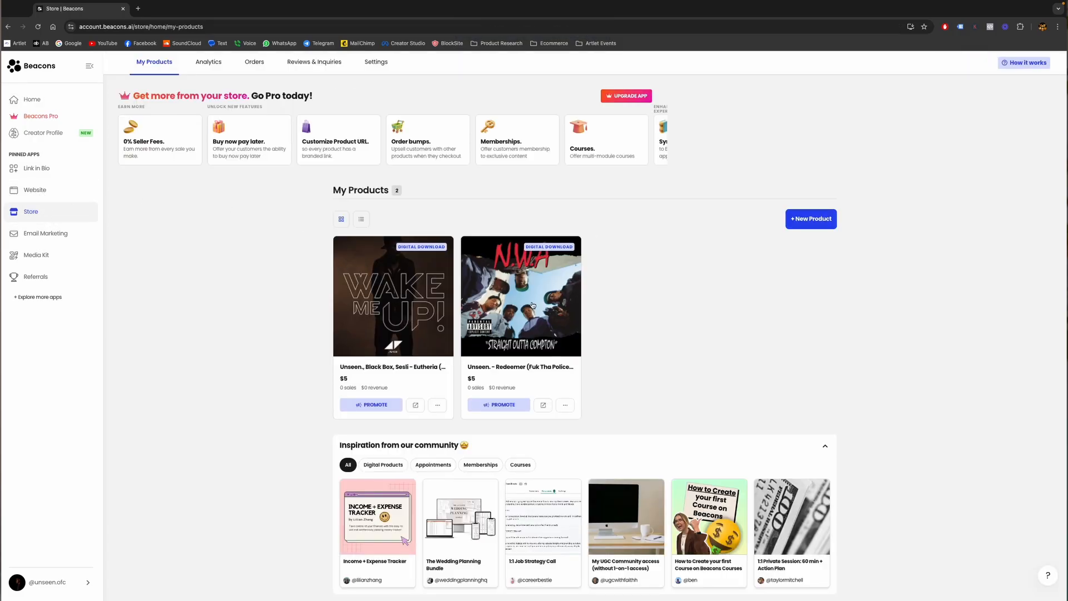
{"action": "left_click", "coordinate": [546, 312]}
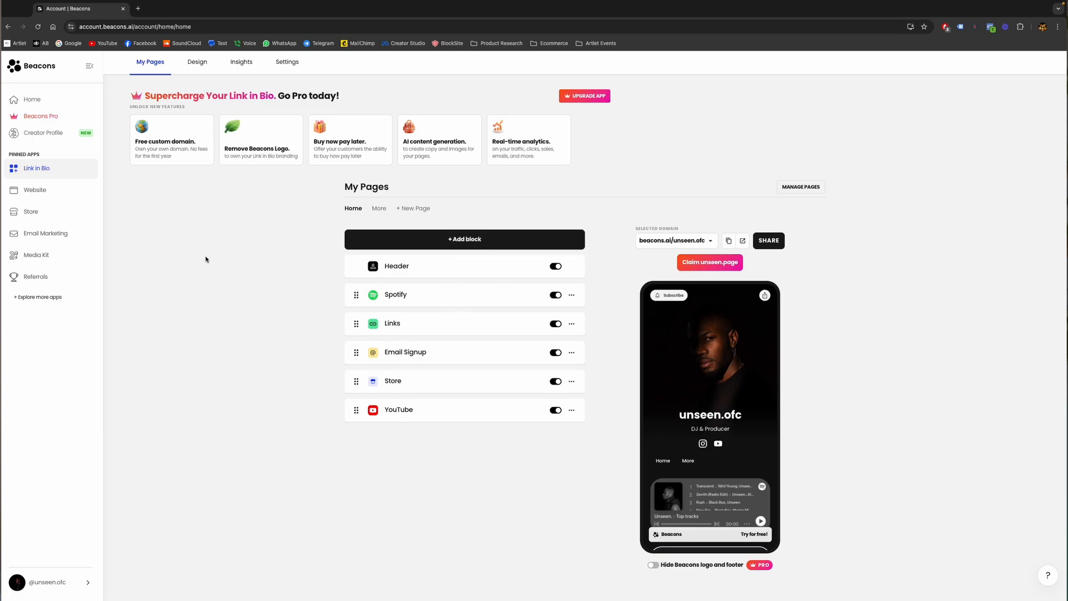
Review the Link in Bio traffic insights, design options and settings
{"action": "left_click", "coordinate": [242, 63]}
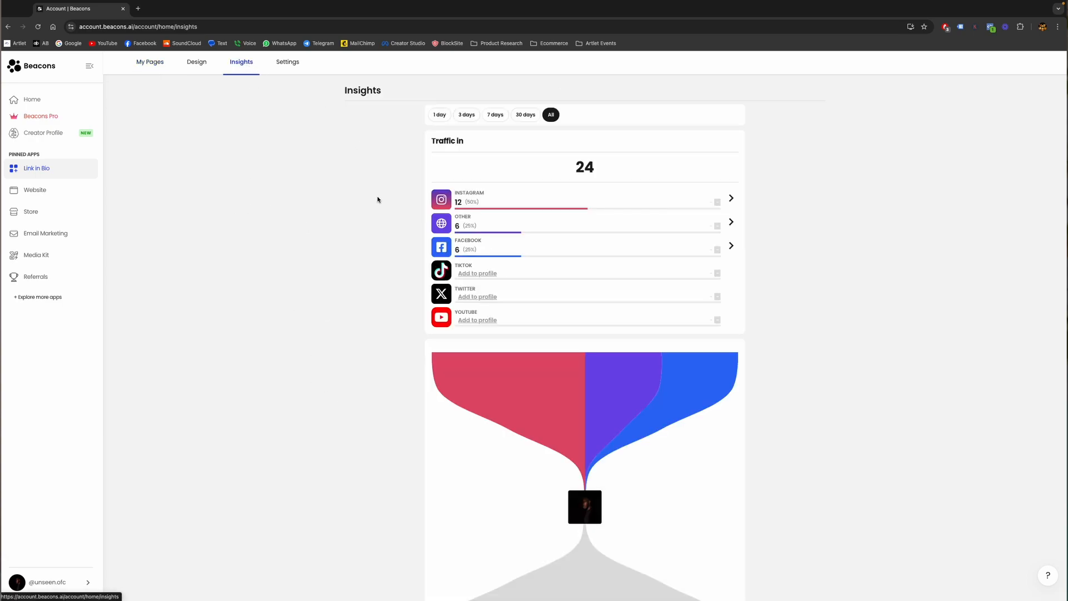
{"action": "scroll", "coordinate": [393, 321], "scroll_direction": "down", "scroll_amount": 2}
{"action": "scroll", "coordinate": [394, 317], "scroll_direction": "up", "scroll_amount": 2}
{"action": "left_click", "coordinate": [197, 64]}
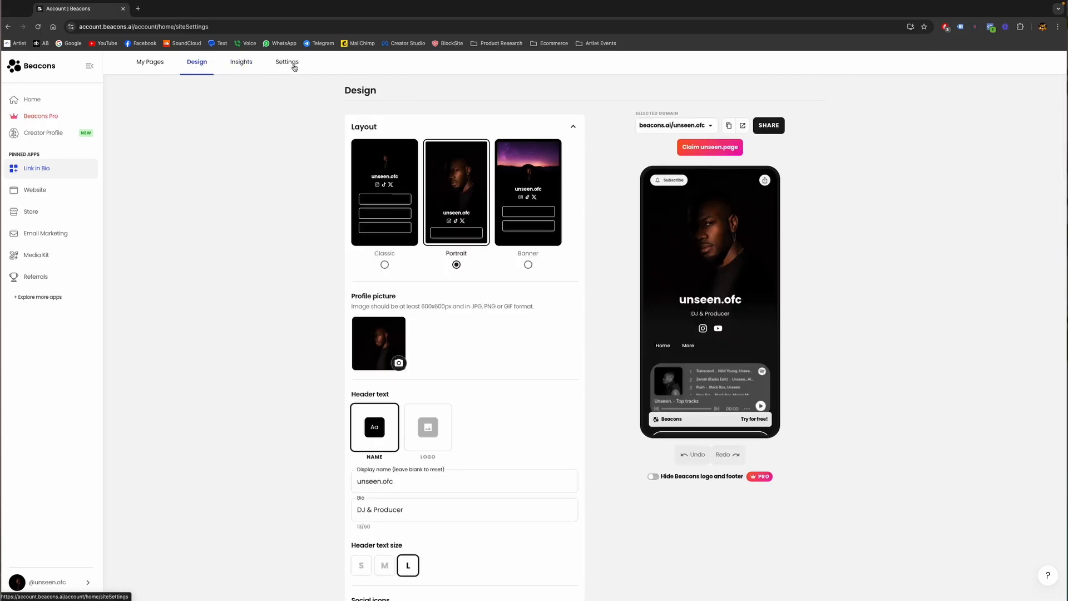
{"action": "left_click", "coordinate": [295, 67]}
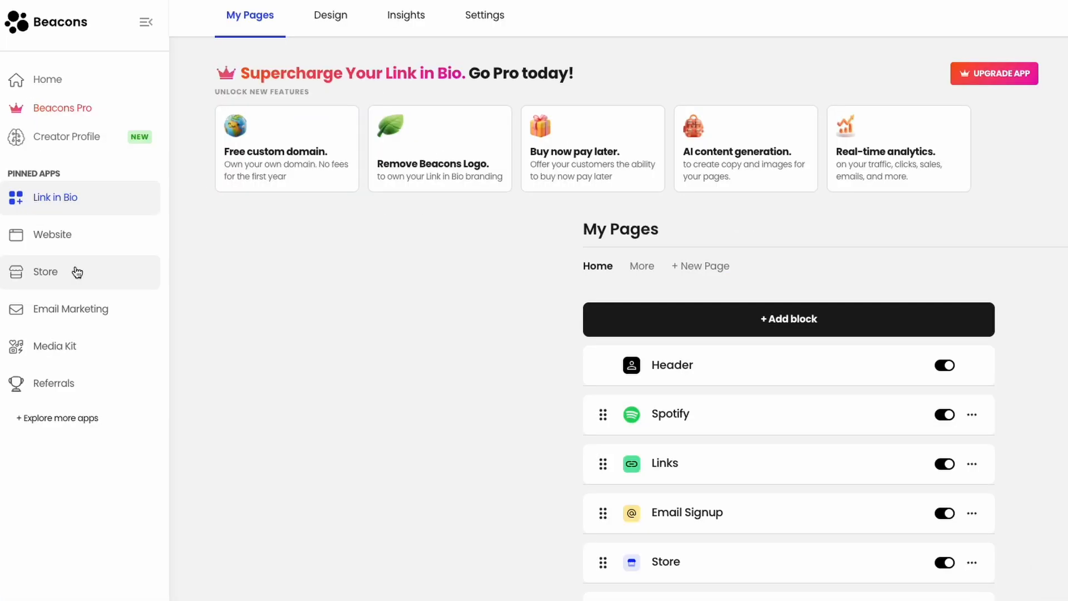
Open the Store settings and look through the payment and other configuration options
{"action": "left_click", "coordinate": [77, 272]}
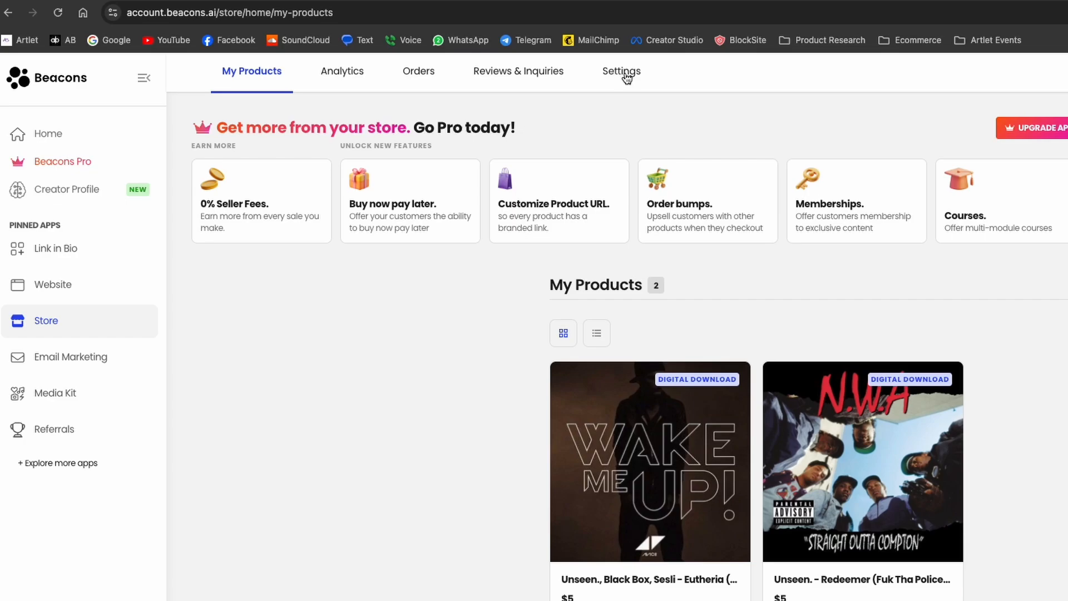
{"action": "left_click", "coordinate": [623, 72]}
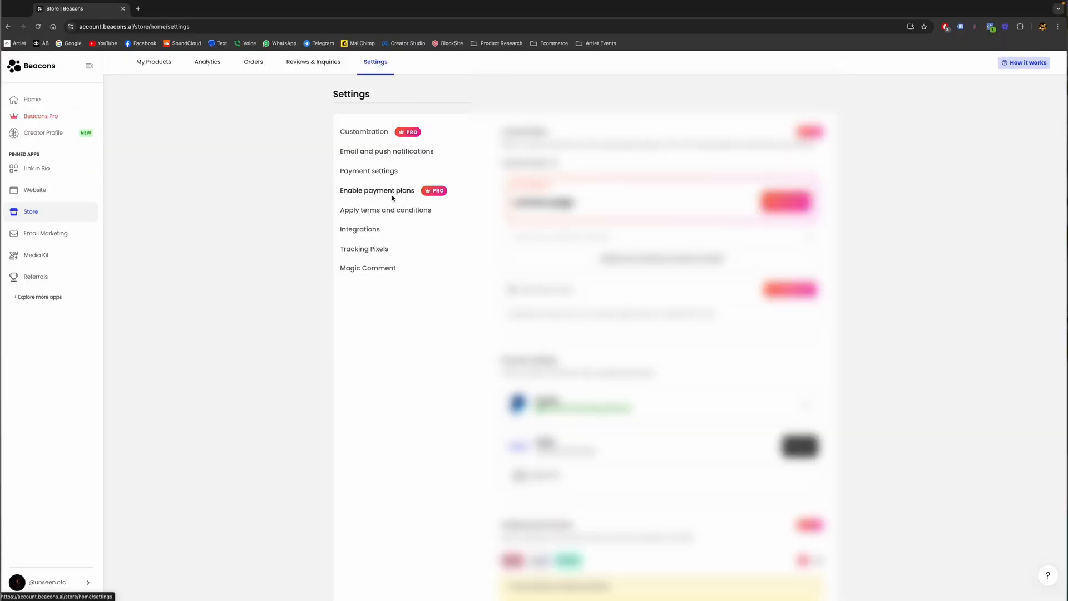
{"action": "scroll", "coordinate": [392, 198], "scroll_direction": "down", "scroll_amount": 1}
{"action": "scroll", "coordinate": [393, 198], "scroll_direction": "up", "scroll_amount": 1}
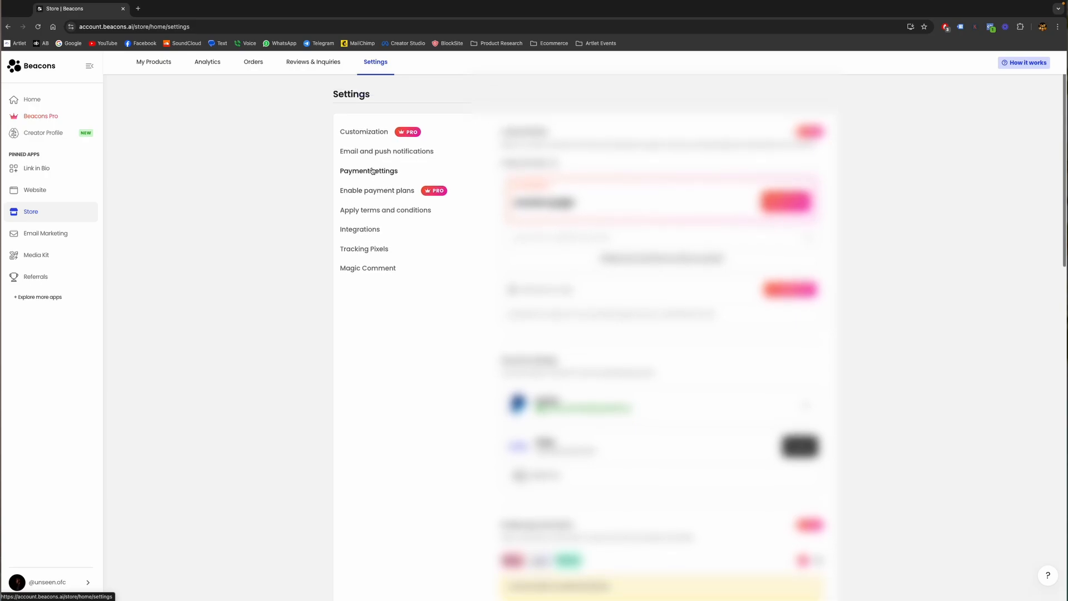
{"action": "scroll", "coordinate": [364, 171], "scroll_direction": "down", "scroll_amount": 5}
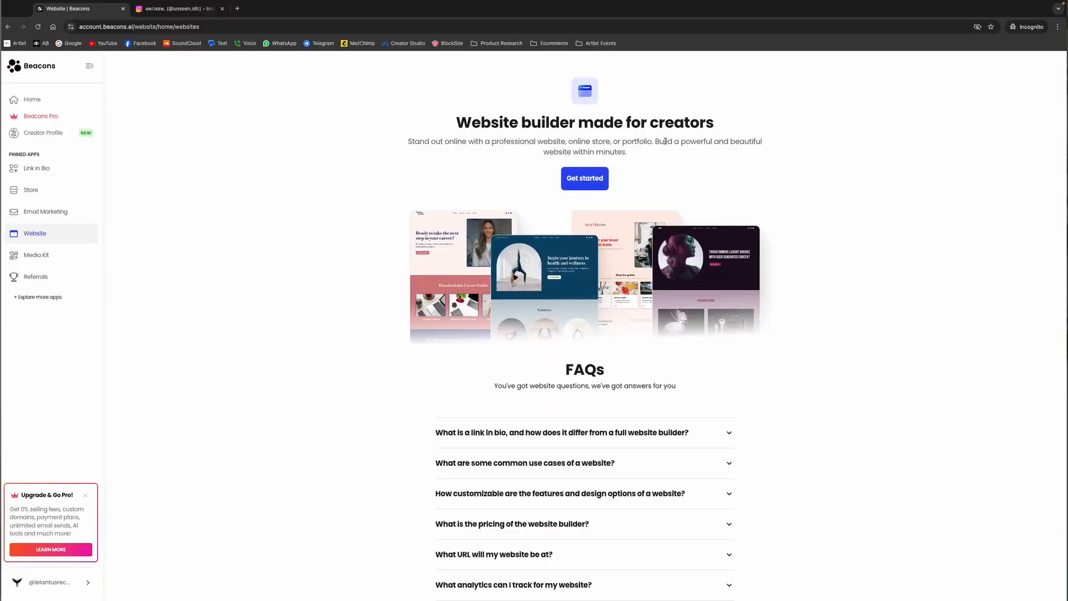
Start a new website, preview the Digital Marketing template and use it for the site
{"action": "left_click", "coordinate": [601, 181]}
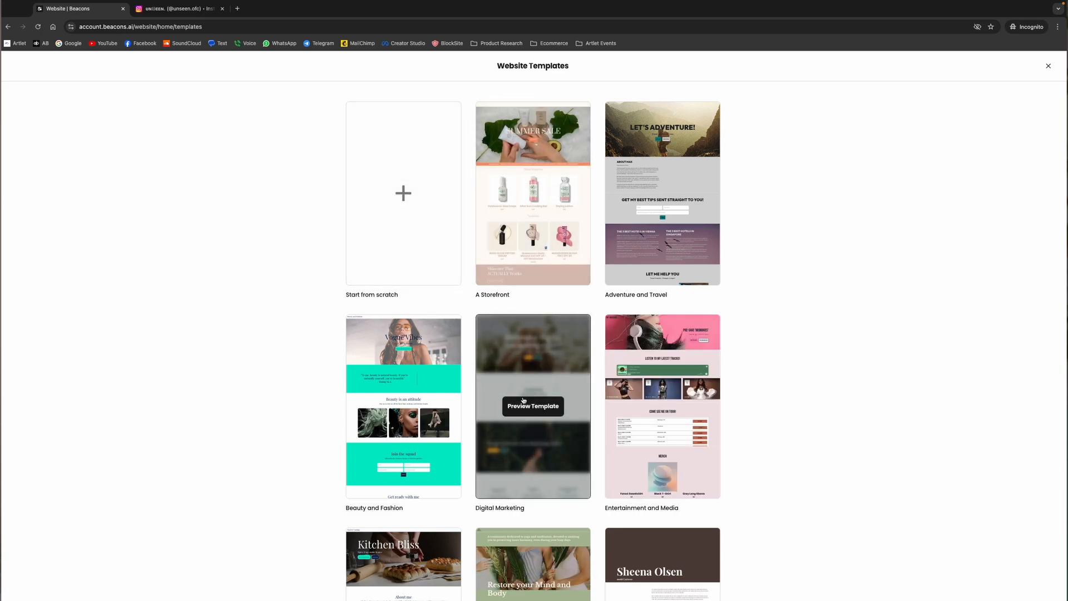
{"action": "left_click", "coordinate": [518, 411]}
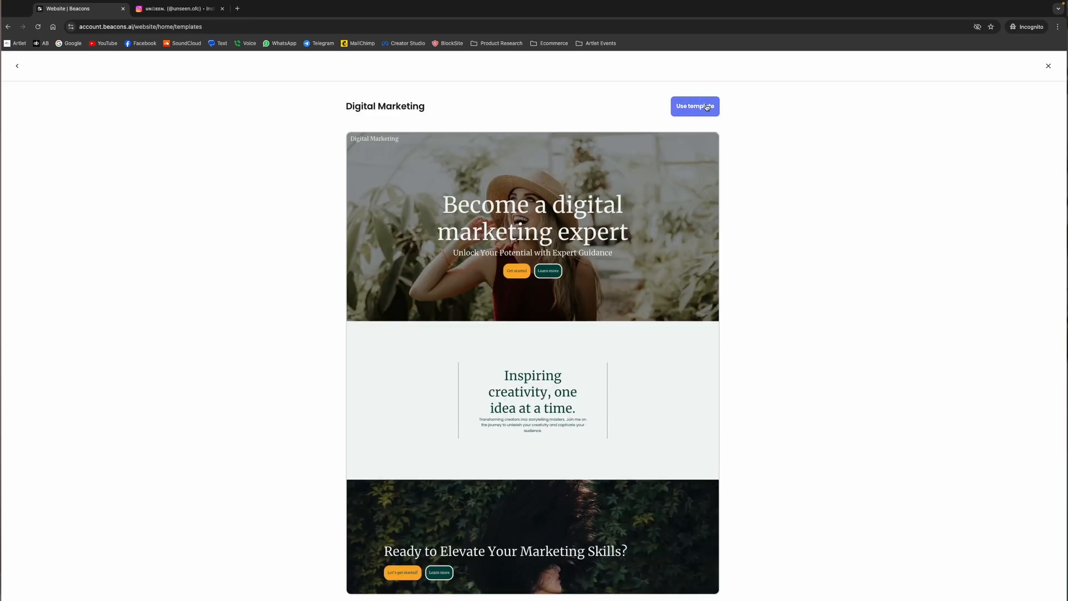
{"action": "scroll", "coordinate": [642, 295], "scroll_direction": "down", "scroll_amount": 5}
{"action": "scroll", "coordinate": [642, 295], "scroll_direction": "up", "scroll_amount": 5}
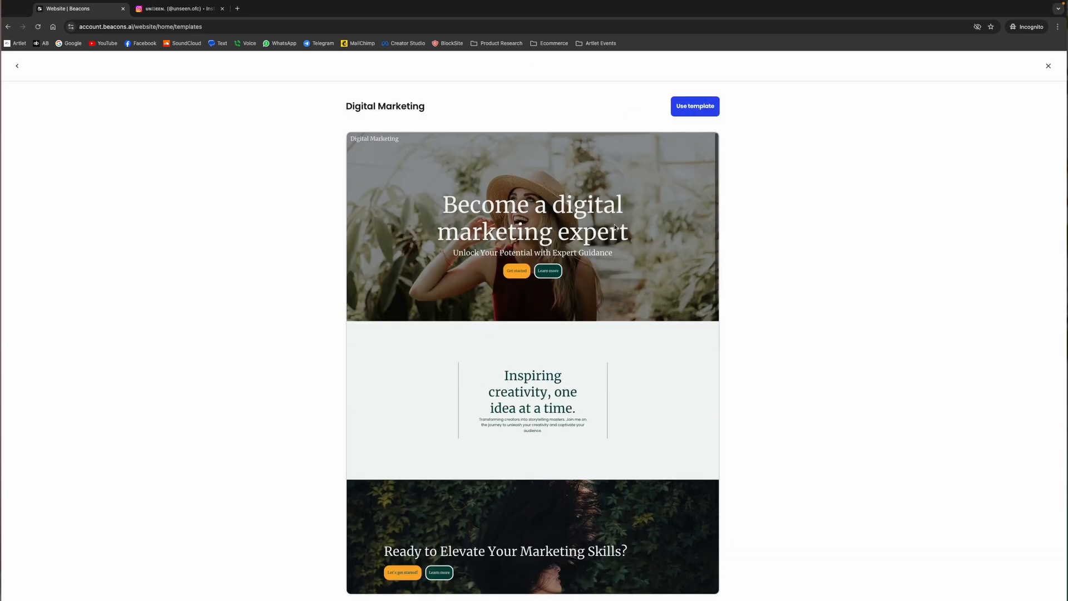
{"action": "left_click", "coordinate": [697, 110]}
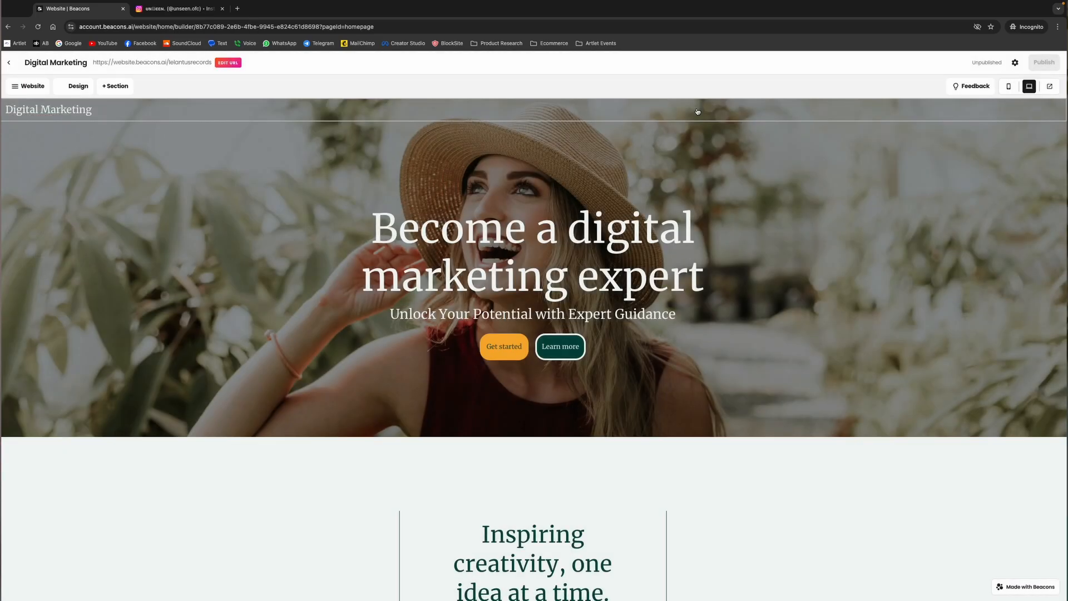
Inspect the content options of the opening hero section and the "Ready to Elevate Your Marketing Skills?" hero section
{"action": "left_click", "coordinate": [534, 284]}
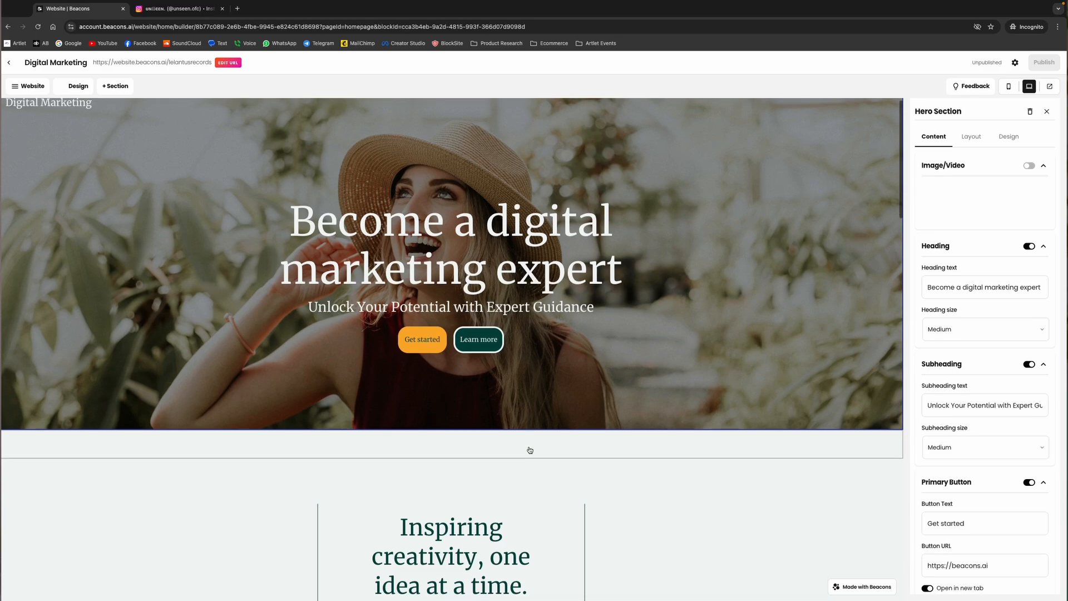
{"action": "scroll", "coordinate": [530, 450], "scroll_direction": "down", "scroll_amount": 9}
{"action": "left_click", "coordinate": [511, 357]}
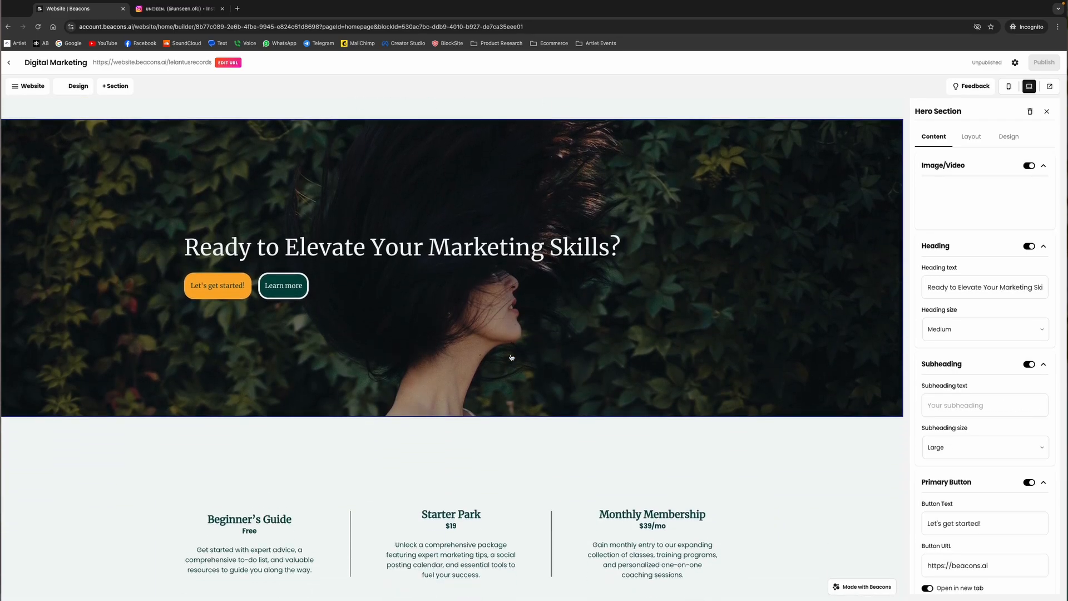
Inspect the "Let's build your digital marketing empire together" hero section and look over the rest of the website template
{"action": "scroll", "coordinate": [505, 475], "scroll_direction": "down", "scroll_amount": 4}
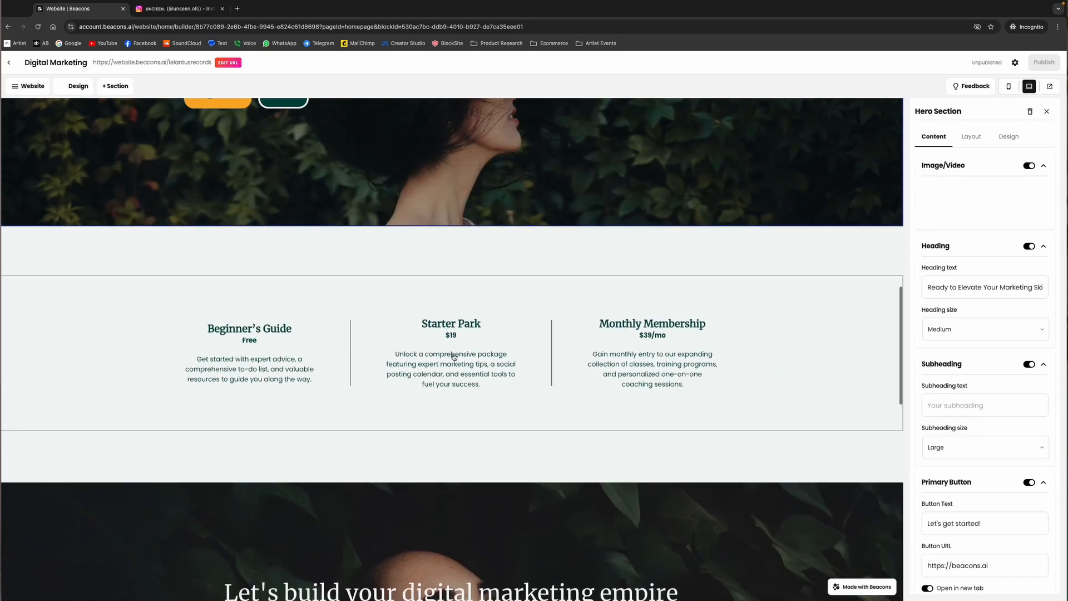
{"action": "left_click", "coordinate": [454, 356]}
{"action": "scroll", "coordinate": [453, 355], "scroll_direction": "up", "scroll_amount": 12}
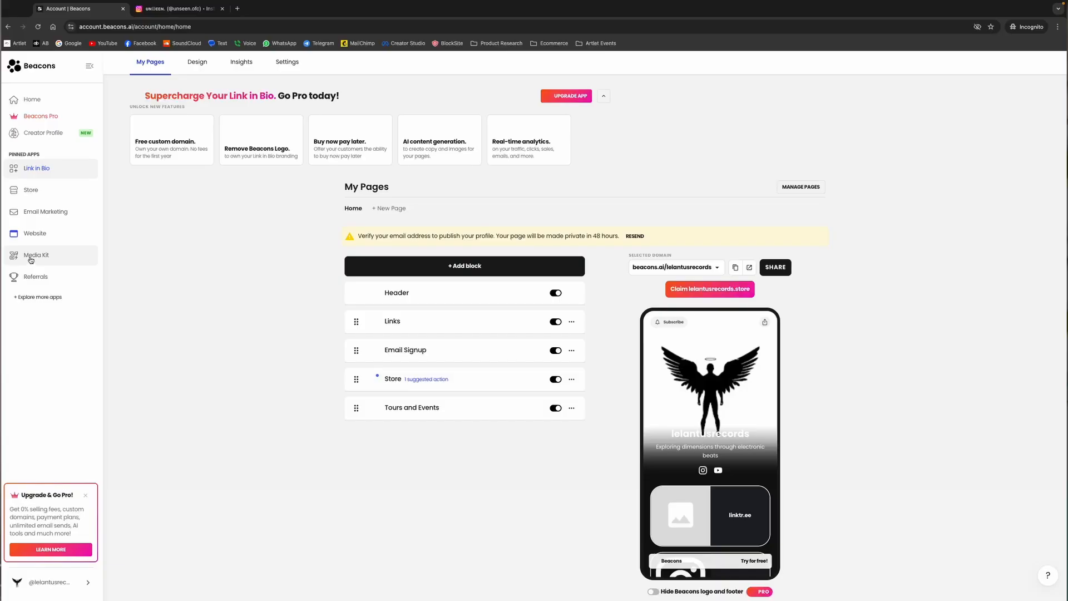
Set up the free self-updating media kit, copy its live link and continue to the media kit dashboard
{"action": "left_click", "coordinate": [33, 255]}
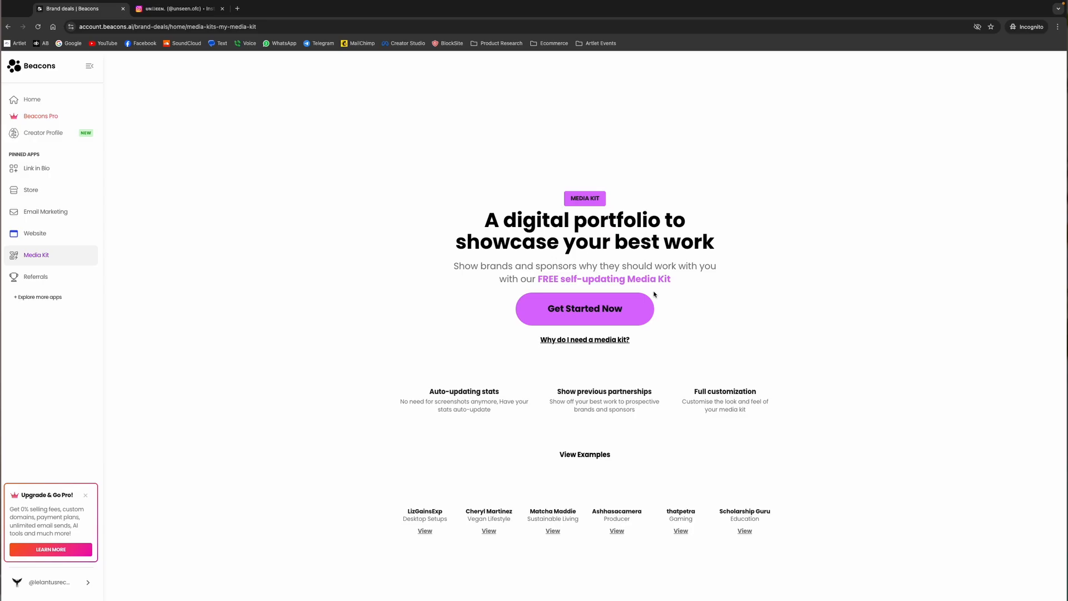
{"action": "left_click", "coordinate": [570, 313]}
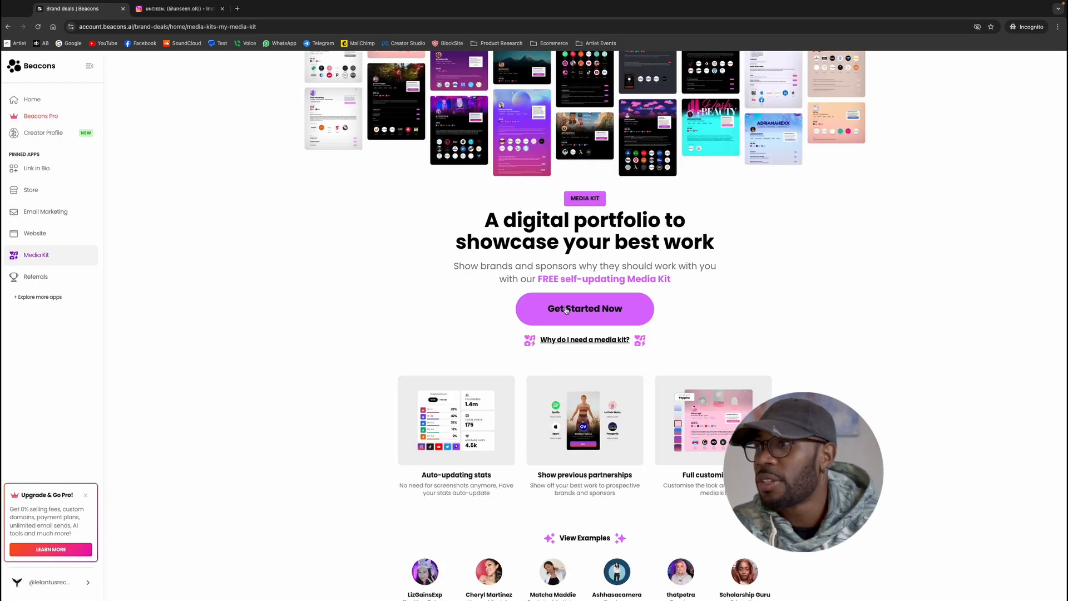
{"action": "left_click", "coordinate": [580, 298]}
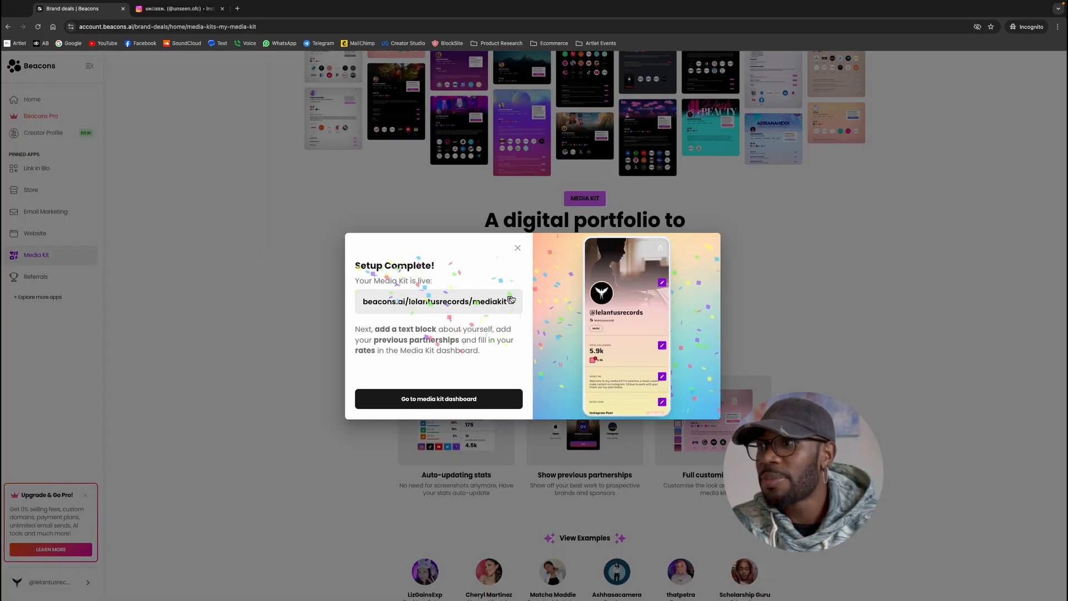
{"action": "left_click", "coordinate": [511, 300]}
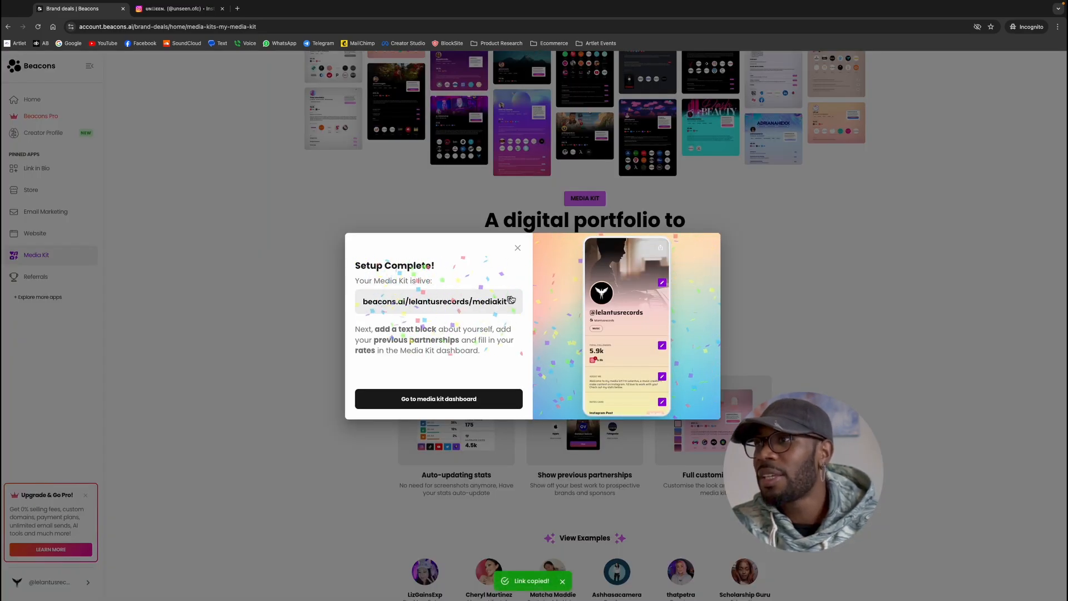
{"action": "left_click", "coordinate": [442, 398]}
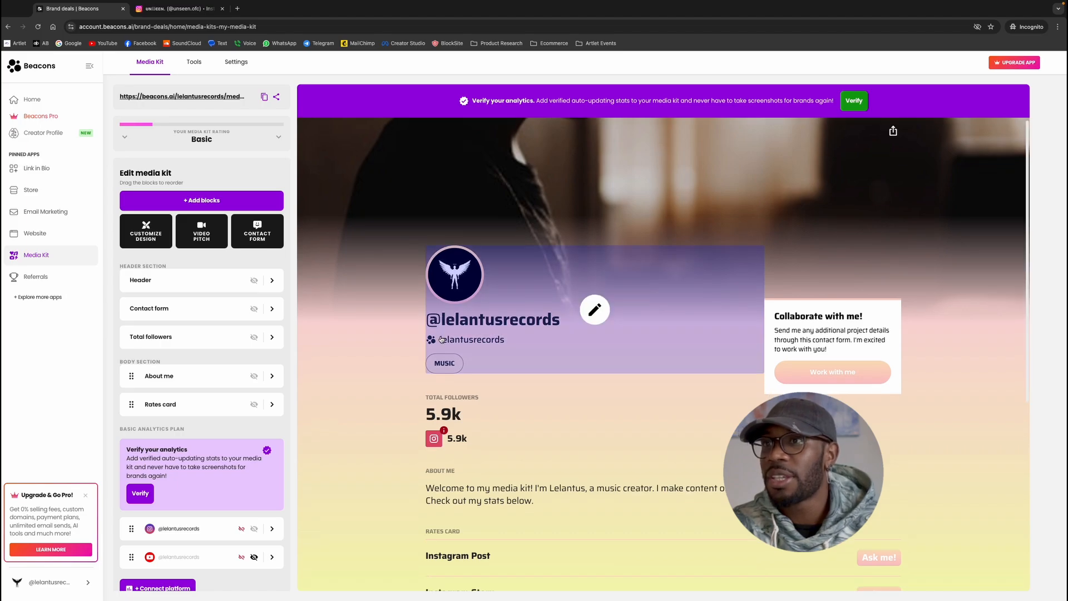
Look through the media kit's block list, inspect the About me block and review the full media kit preview
{"action": "scroll", "coordinate": [556, 356], "scroll_direction": "down", "scroll_amount": 2}
{"action": "scroll", "coordinate": [182, 325], "scroll_direction": "down", "scroll_amount": 2}
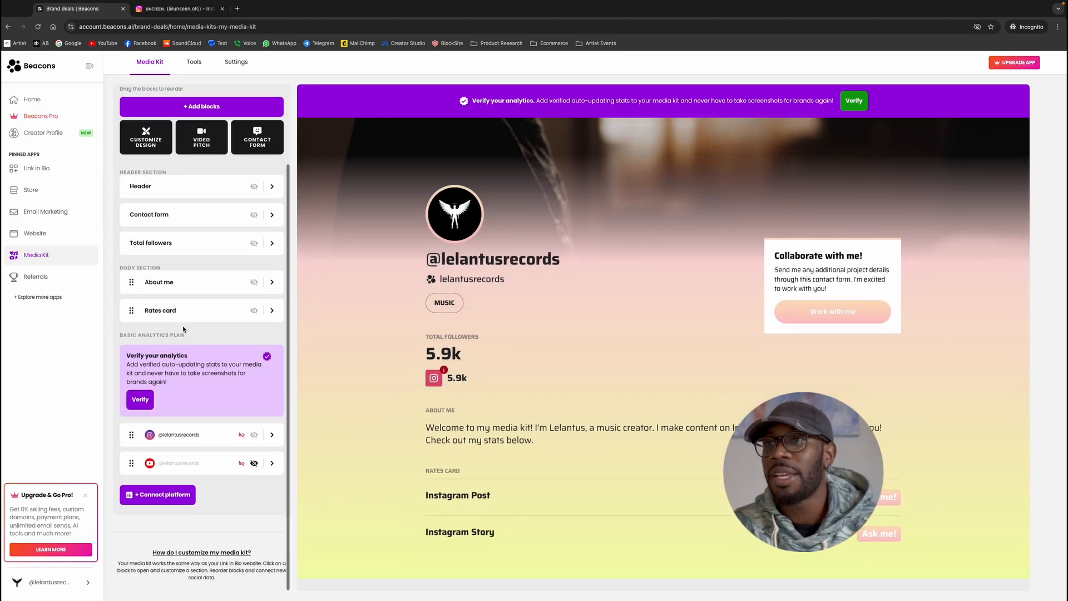
{"action": "left_click", "coordinate": [182, 326]}
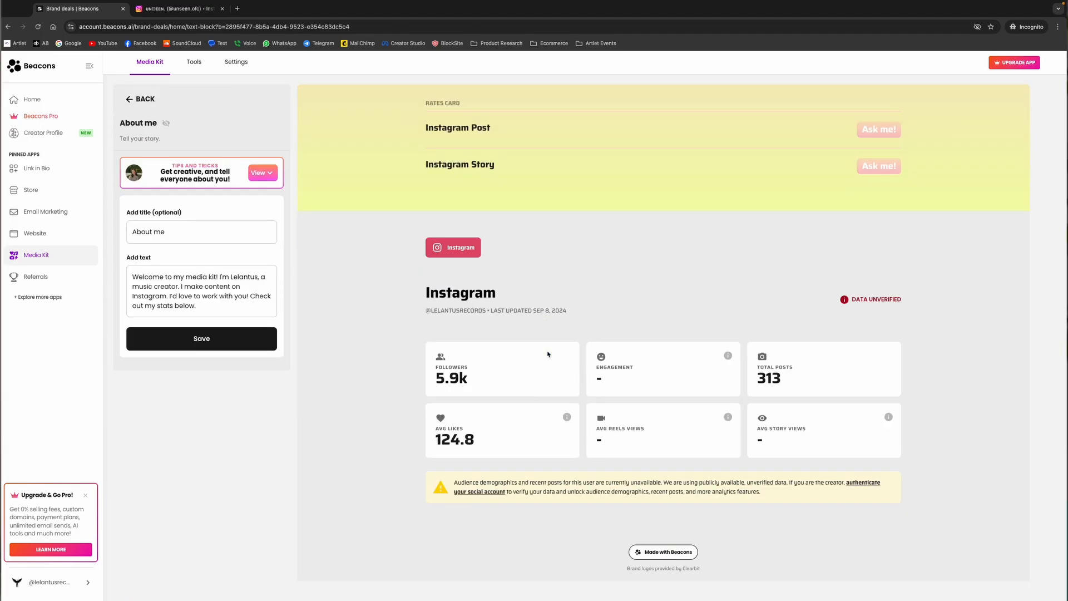
{"action": "scroll", "coordinate": [547, 354], "scroll_direction": "up", "scroll_amount": 7}
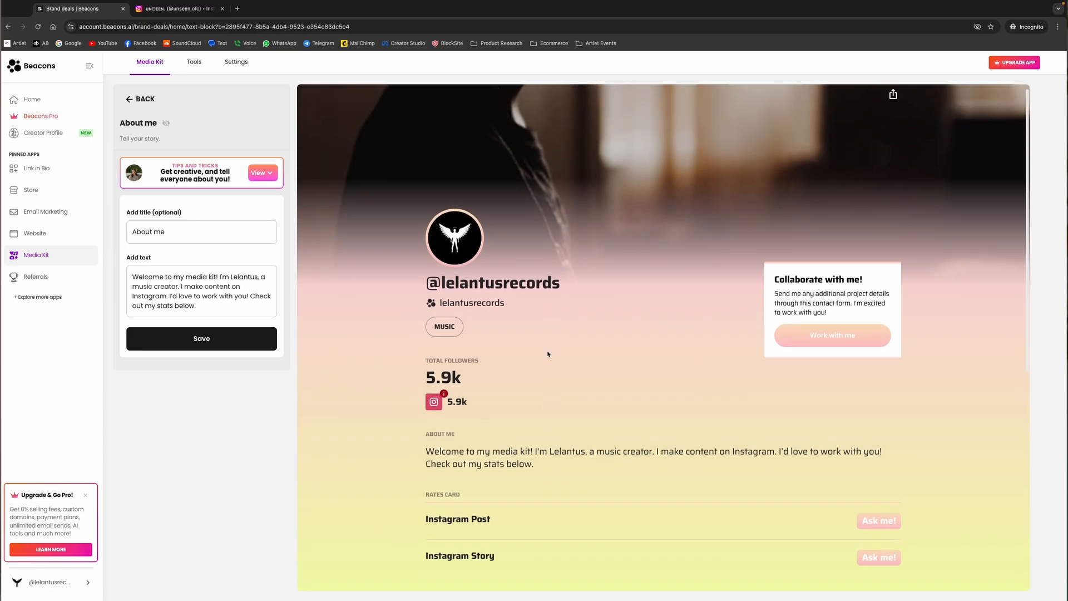
{"action": "scroll", "coordinate": [548, 354], "scroll_direction": "down", "scroll_amount": 7}
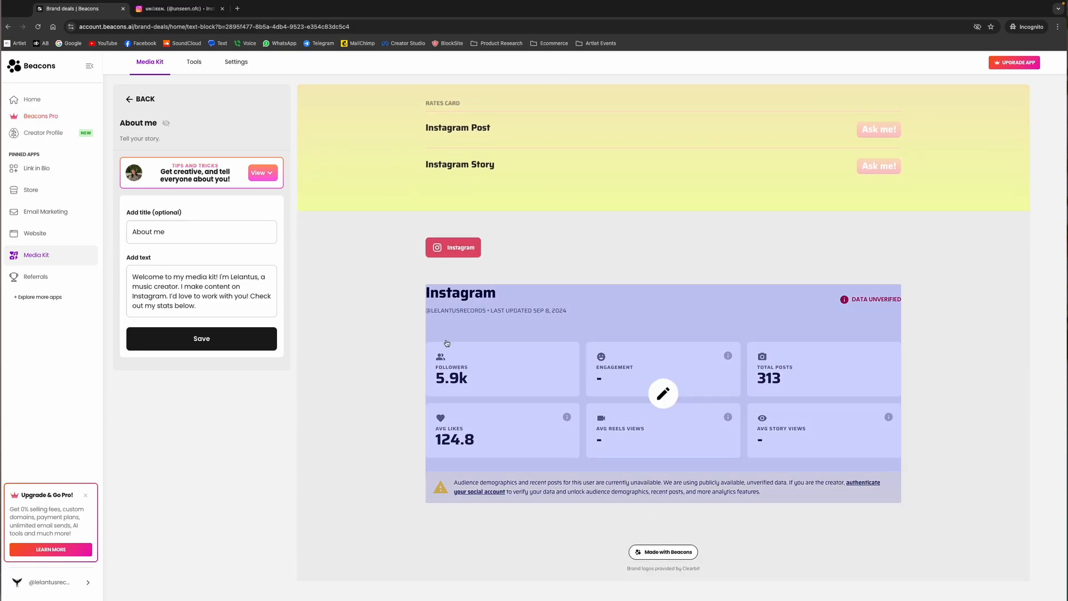
Inspect the Total followers block and review the preview from the rates card to the Instagram statistics
{"action": "scroll", "coordinate": [447, 343], "scroll_direction": "up", "scroll_amount": 7}
{"action": "left_click", "coordinate": [443, 409]}
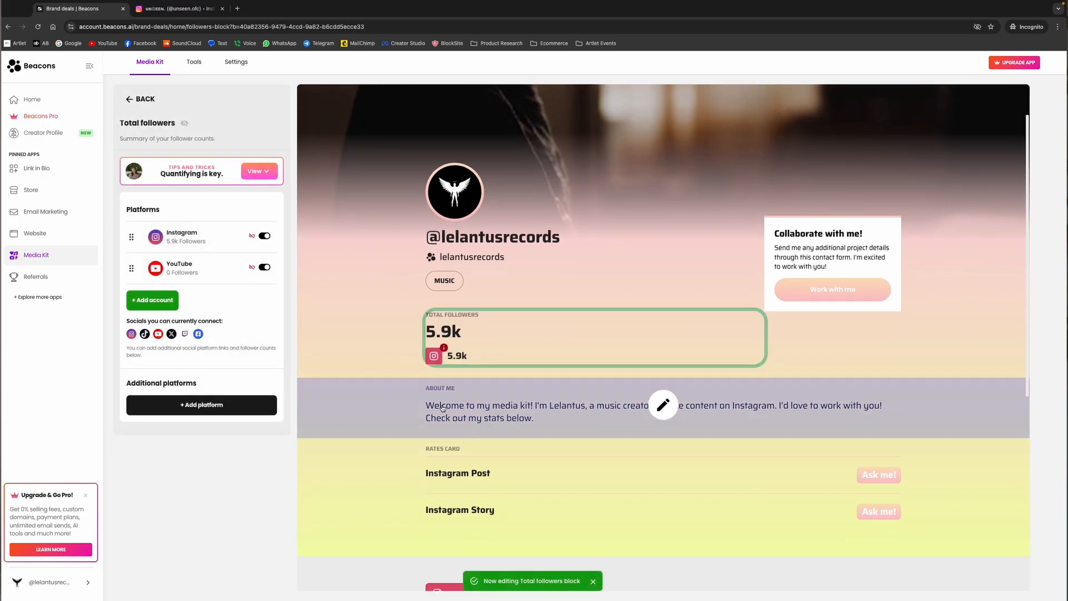
{"action": "scroll", "coordinate": [480, 503], "scroll_direction": "down", "scroll_amount": 2}
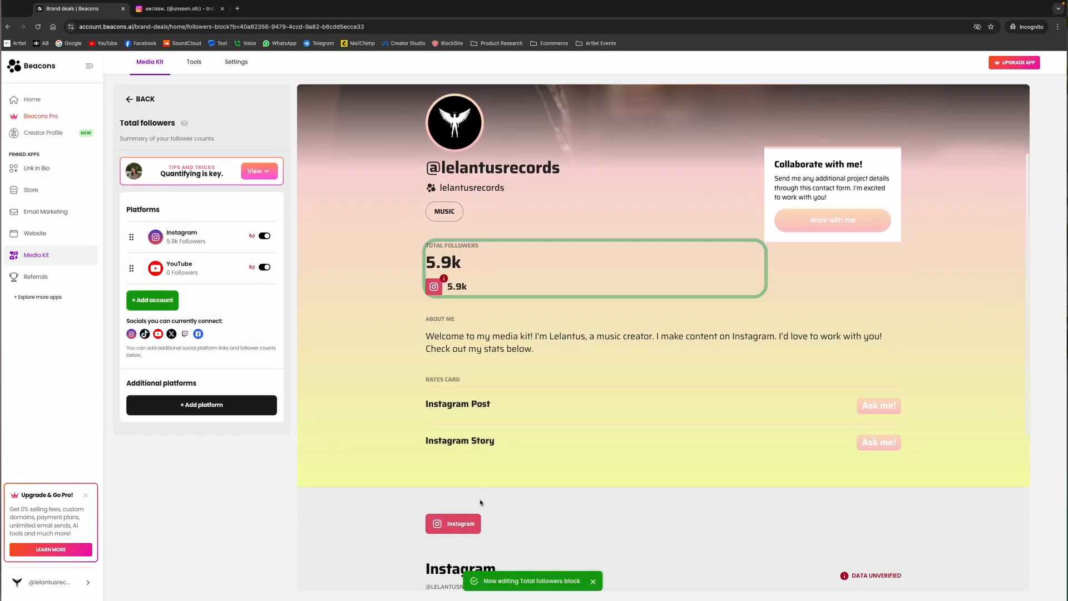
{"action": "scroll", "coordinate": [480, 502], "scroll_direction": "down", "scroll_amount": 1}
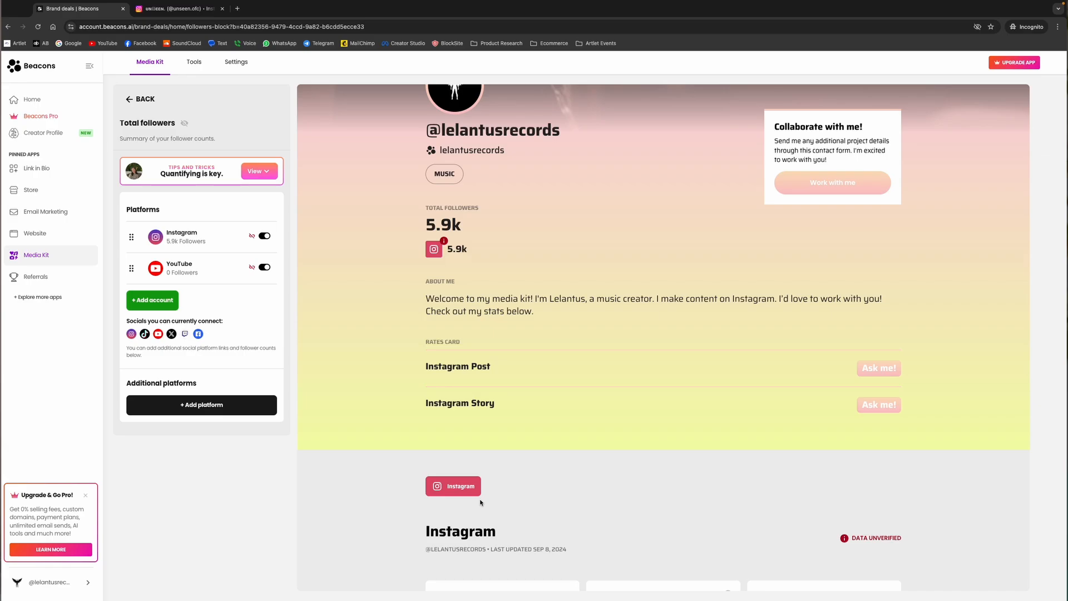
{"action": "scroll", "coordinate": [480, 502], "scroll_direction": "down", "scroll_amount": 6}
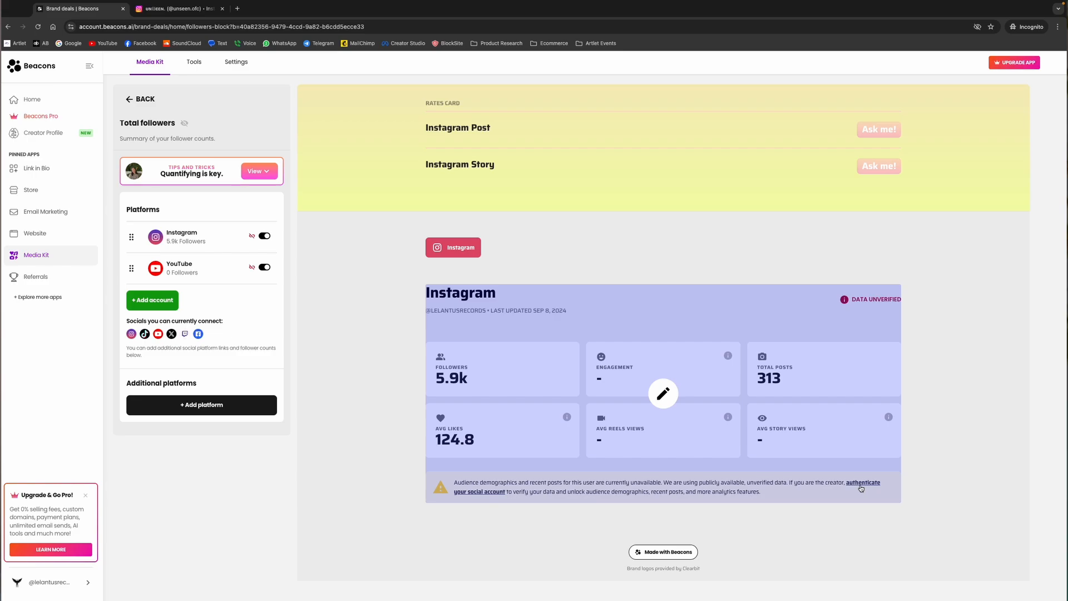
Start authenticating the media kit's Instagram account, choosing Instagram as the social platform to connect
{"action": "left_click", "coordinate": [865, 484]}
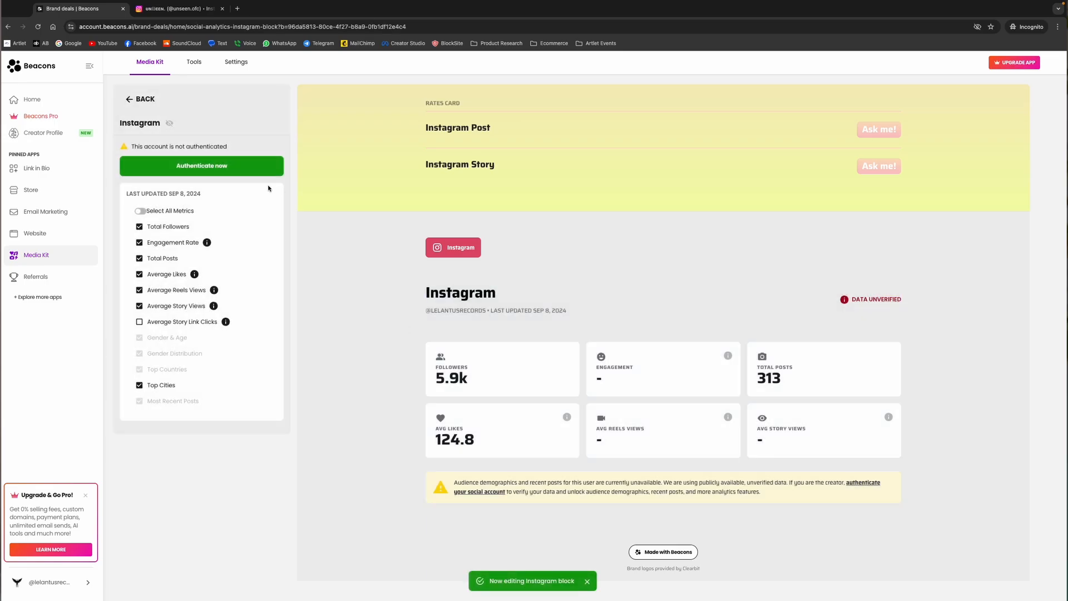
{"action": "left_click", "coordinate": [229, 167]}
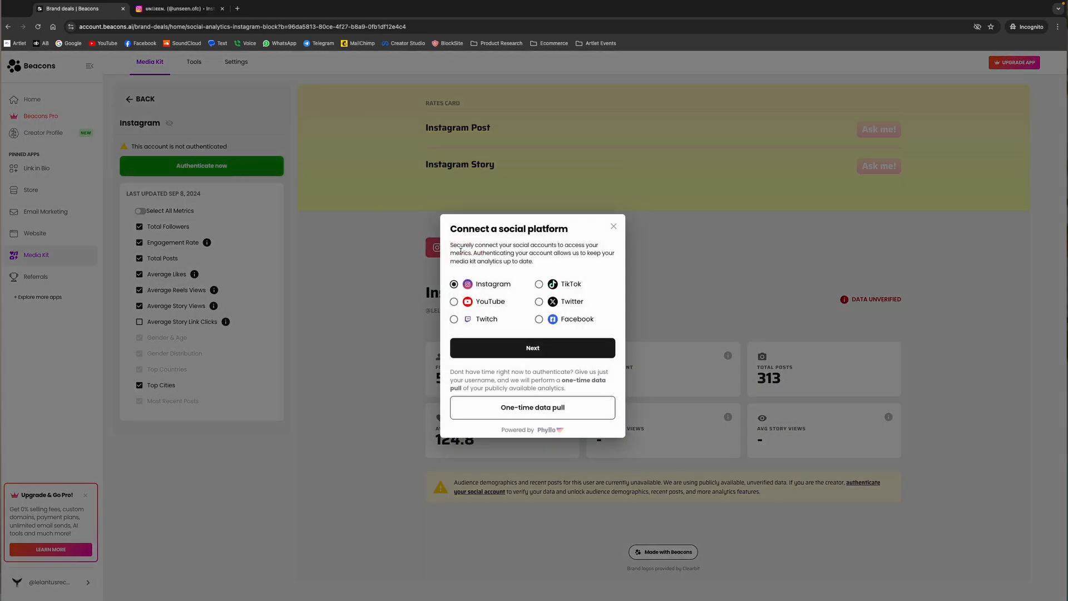
{"action": "left_click", "coordinate": [539, 348]}
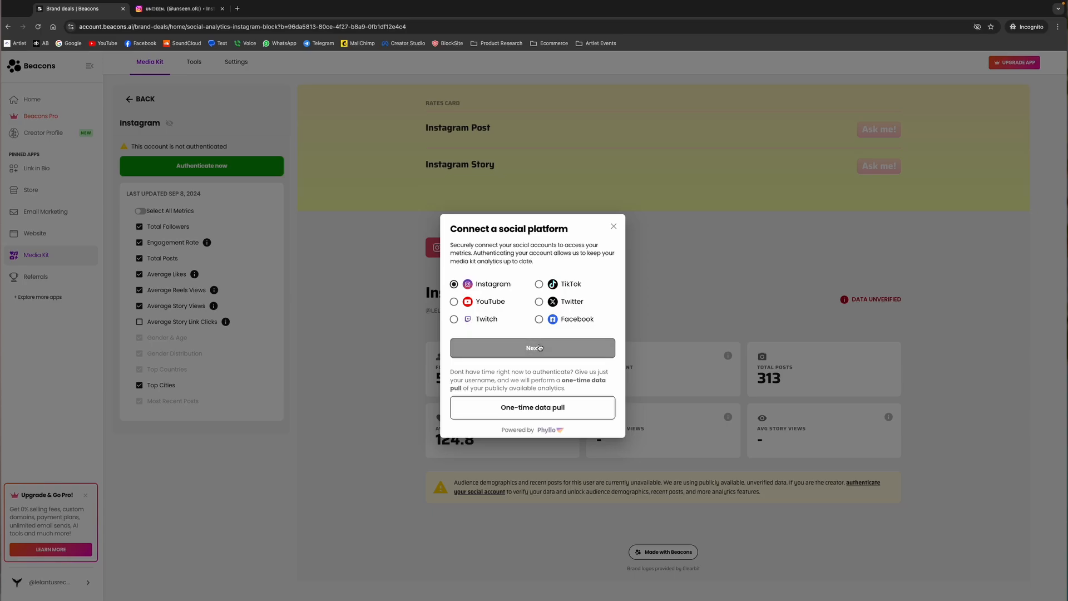